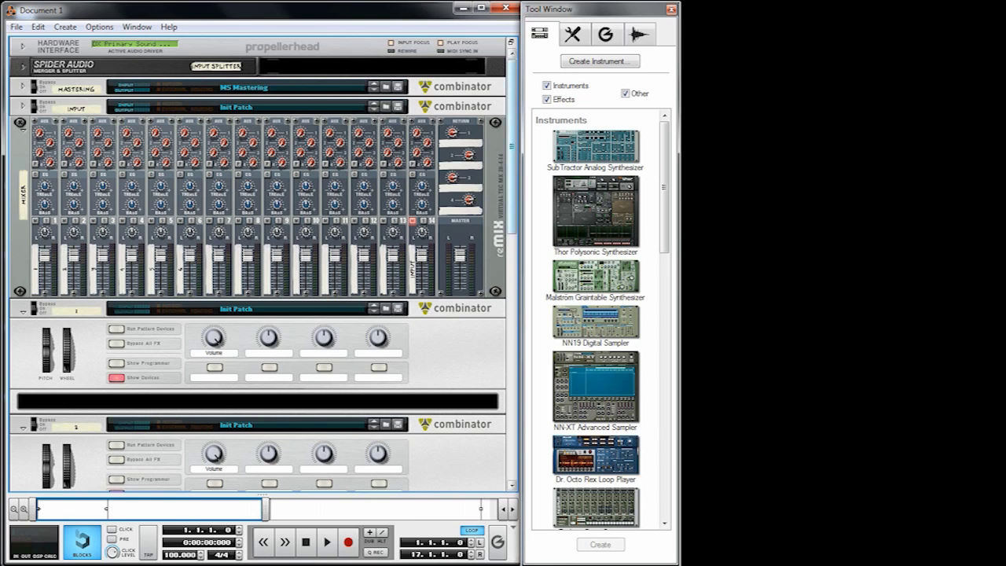
Add a Thor Polysonic Synthesizer inside the first Combinator below the mixer
scroll(263, 264, "down", 3)
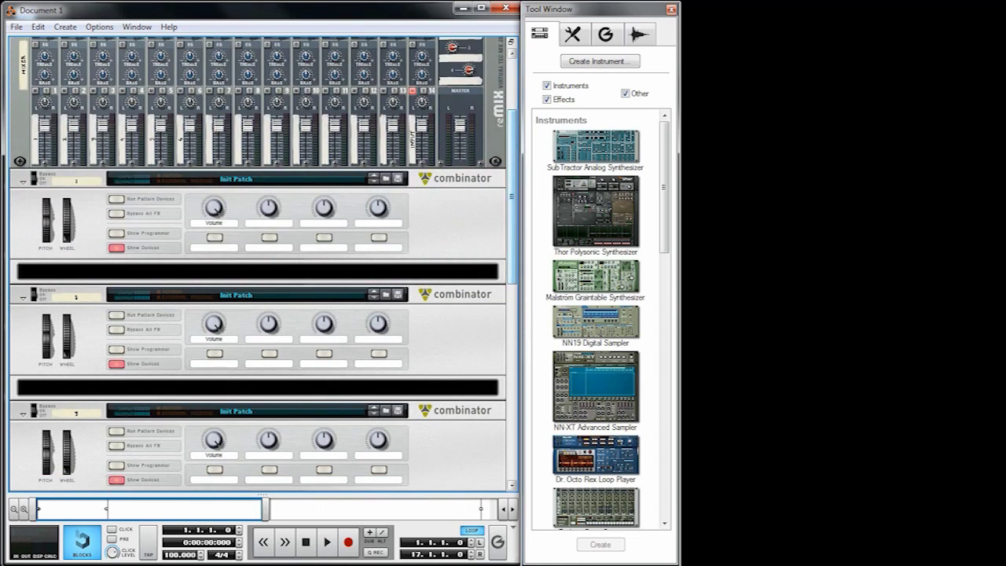
scroll(263, 264, "down", 10)
scroll(263, 264, "up", 11)
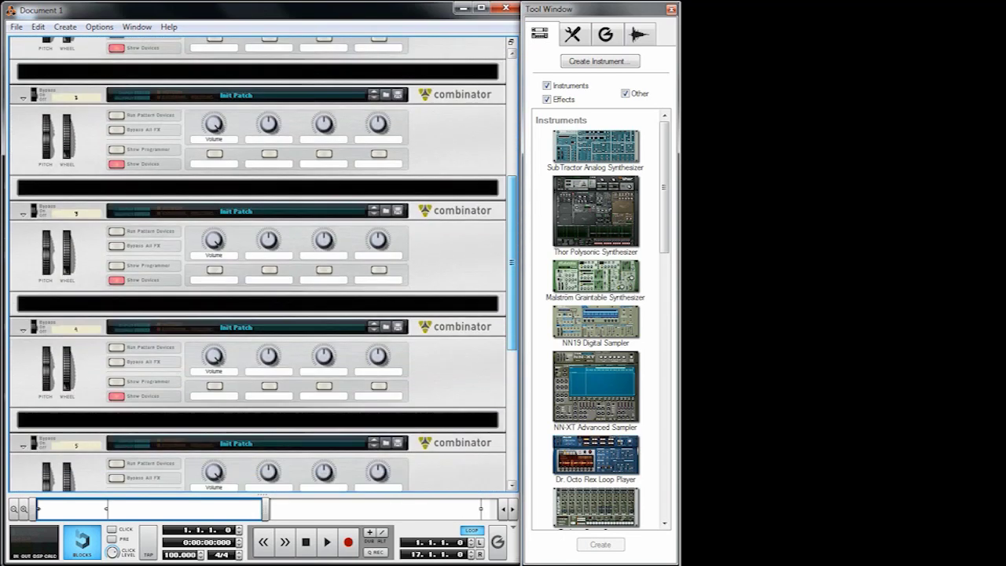
scroll(263, 264, "up", 1)
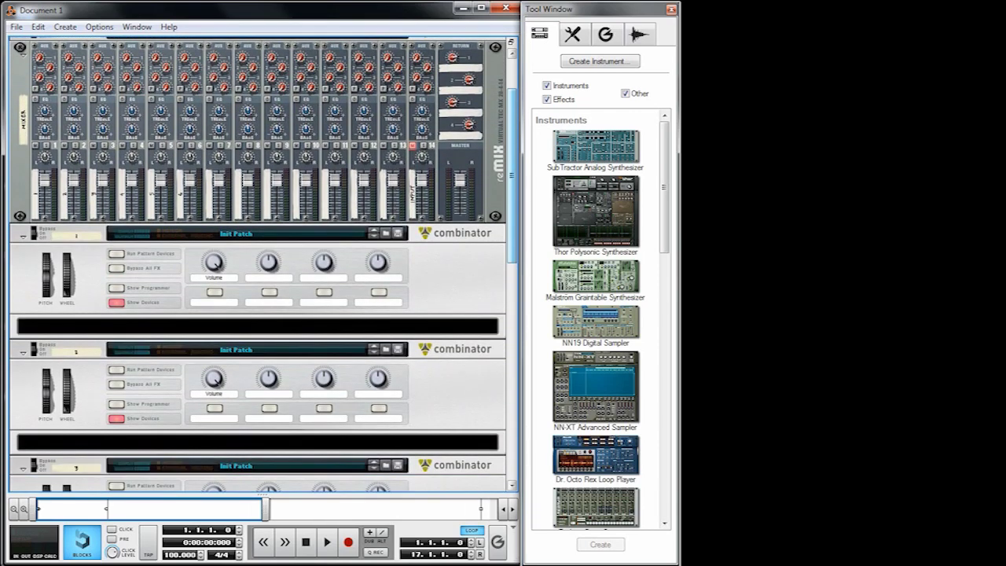
left_click_drag(596, 211, 440, 318)
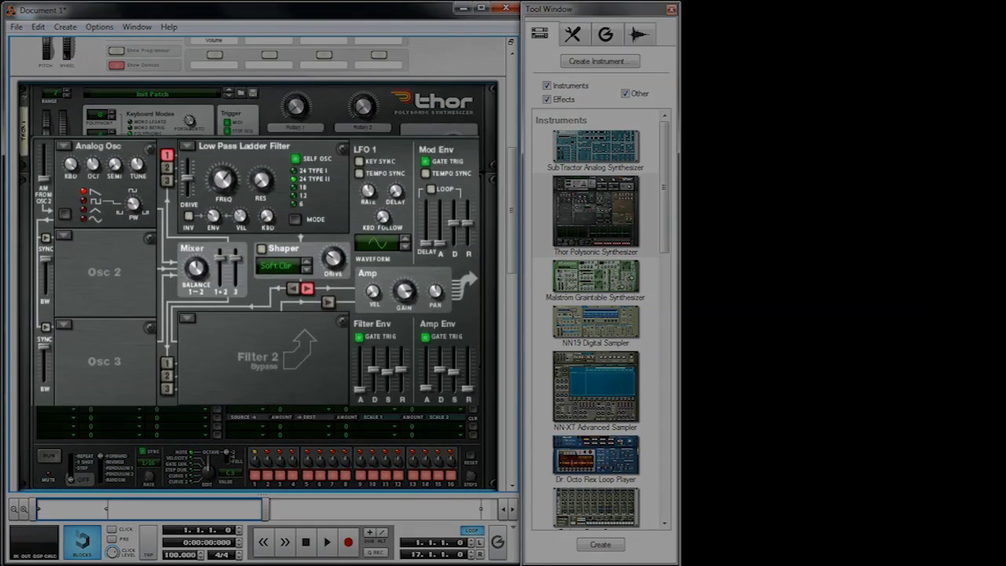
Set both Osc 1 and Osc 2 of Thor to the Multi Oscillator type
left_click(54, 180)
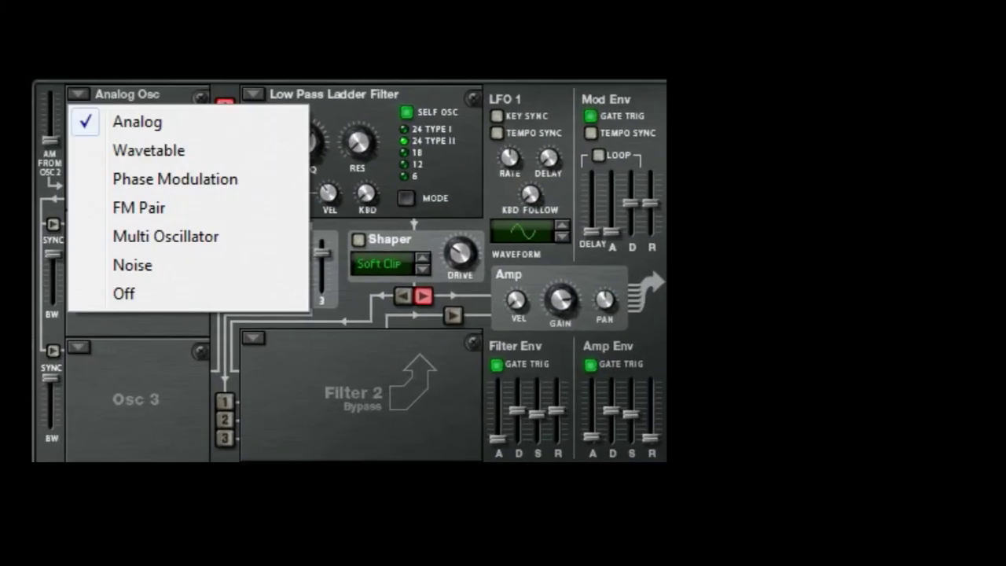
left_click(165, 236)
left_click(79, 220)
left_click(157, 362)
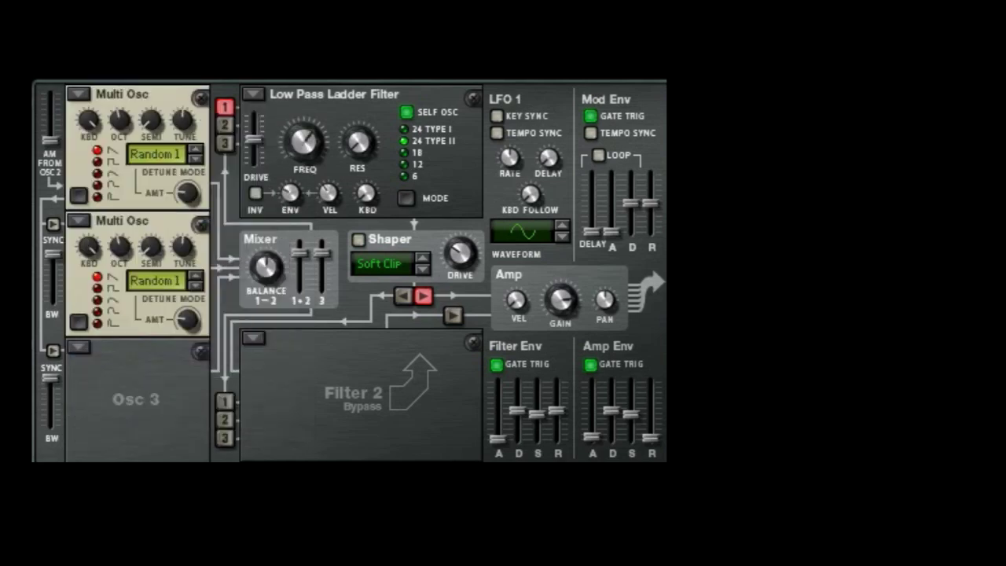
Lower the octave of Osc 1, then select the third waveform for Osc 1 and the fourth for Osc 2
left_click_drag(119, 120, 119, 129)
left_click(97, 174)
left_click(98, 312)
Set the detune mode to Octave on Osc 1 and Interval on Osc 2, with an Osc 2 detune amount of 22
left_click(155, 154)
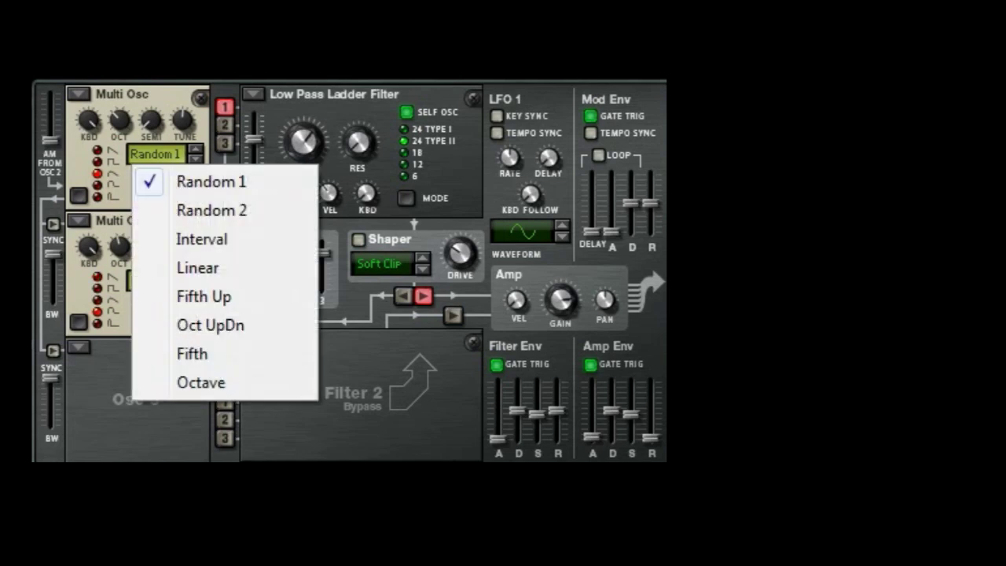
left_click(201, 382)
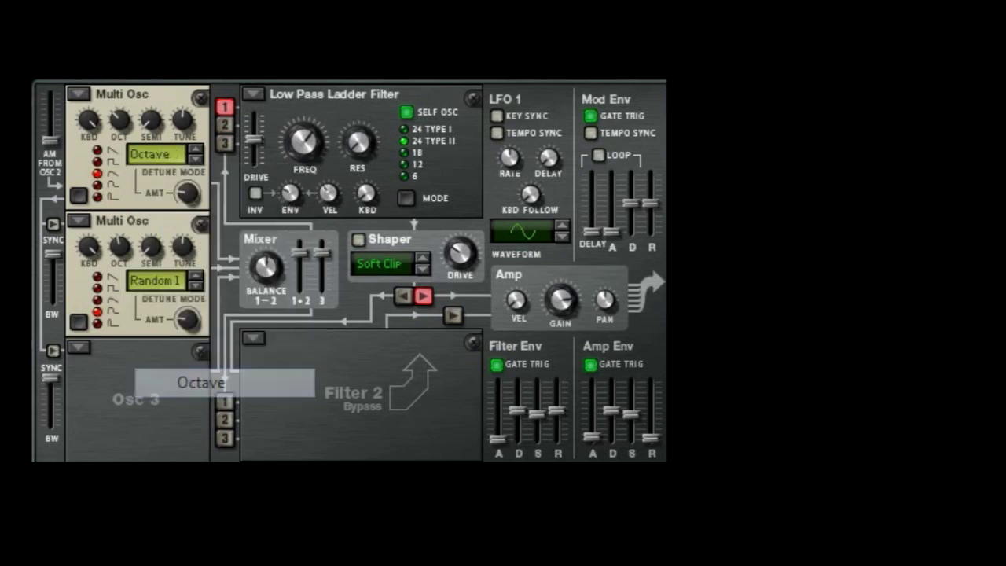
left_click(155, 281)
left_click(201, 366)
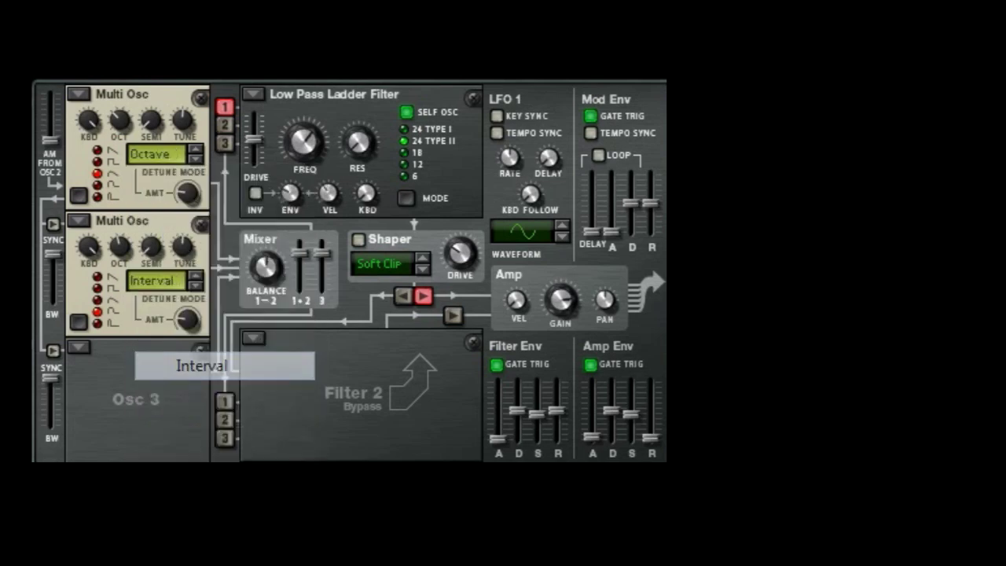
left_click_drag(187, 319, 186, 320)
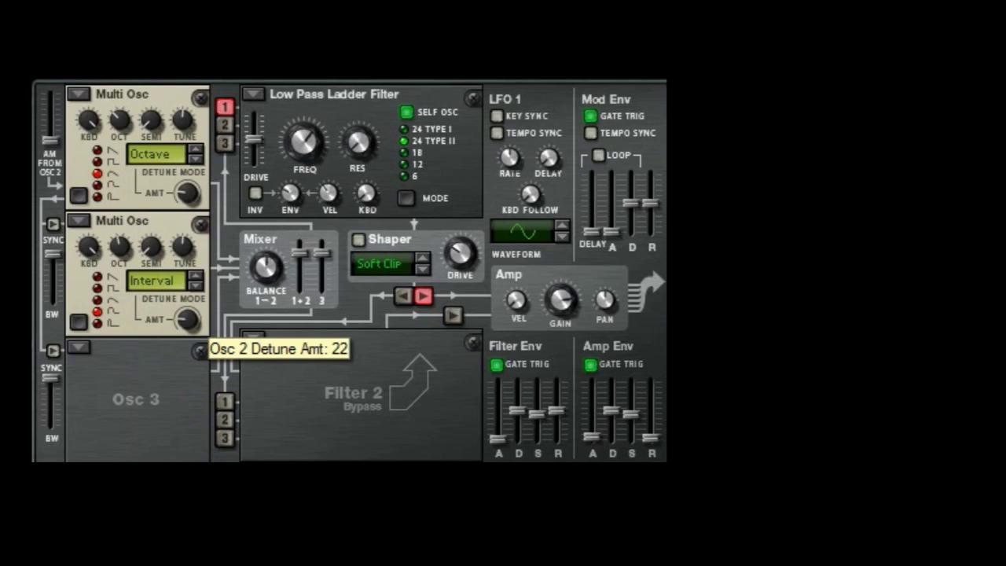
Route Osc 2 into Filter 1 and adjust the Low Pass Ladder Filter's envelope amount, mode and frequency
left_click(224, 125)
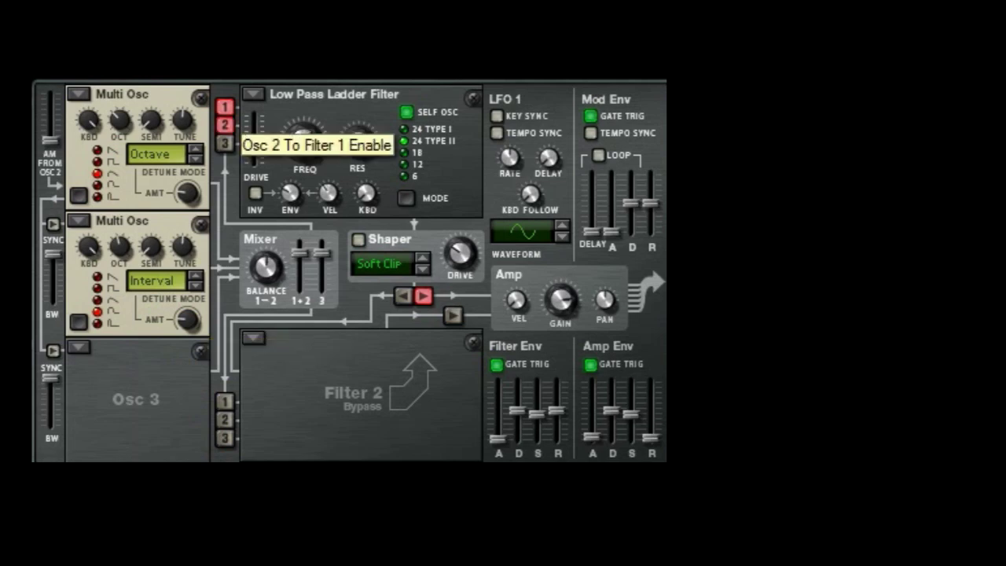
left_click_drag(290, 193, 291, 179)
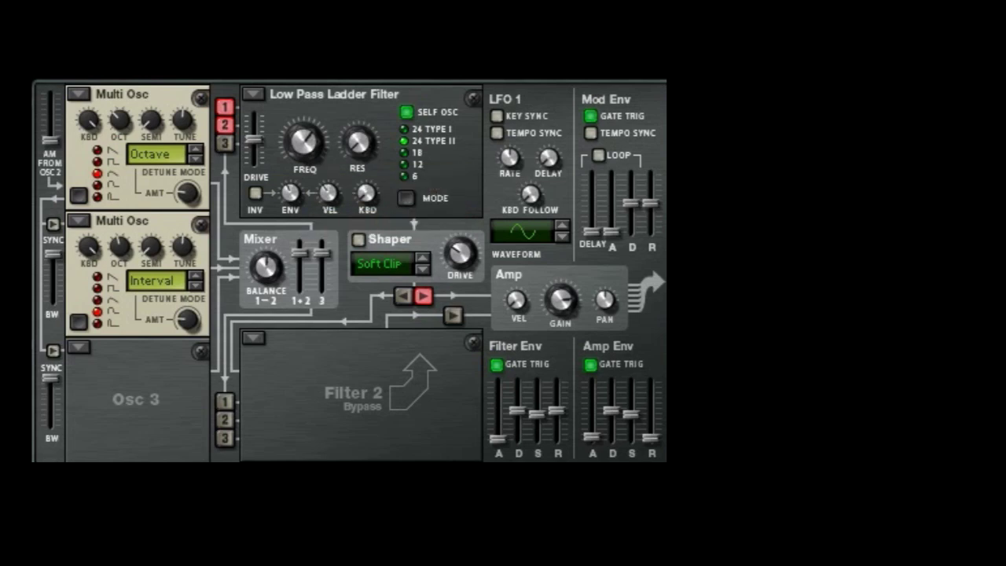
left_click(406, 198)
left_click_drag(305, 142, 305, 149)
Raise the Filter Env and Amp Env sliders and enable Thor's Chorus effect
left_click_drag(497, 439, 558, 390)
left_click_drag(593, 437, 632, 391)
left_click_drag(652, 437, 652, 391)
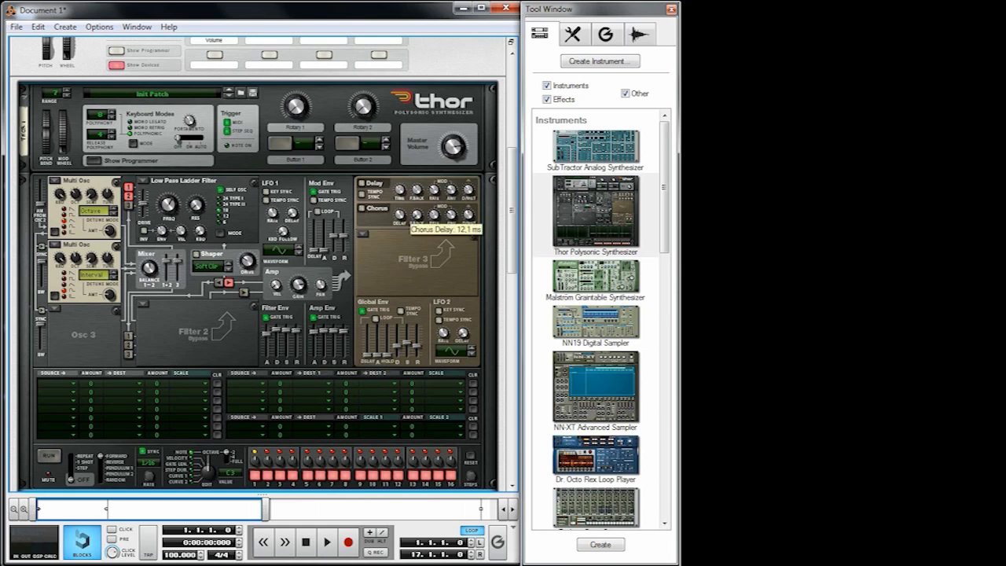
left_click(362, 208)
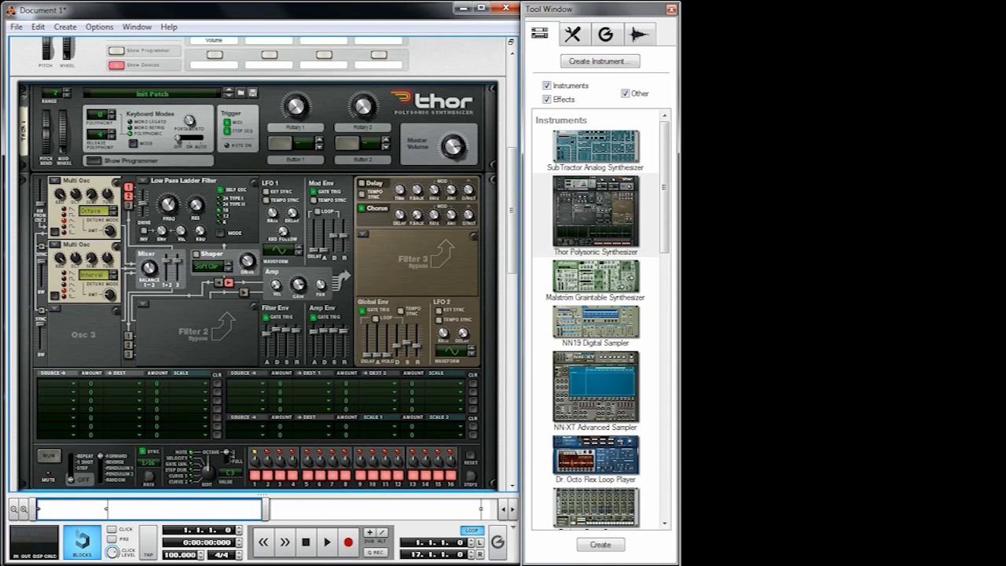
Add an RV7000 Advanced Reverb directly below Thor inside the first Combinator
scroll(597, 318, "down", 10)
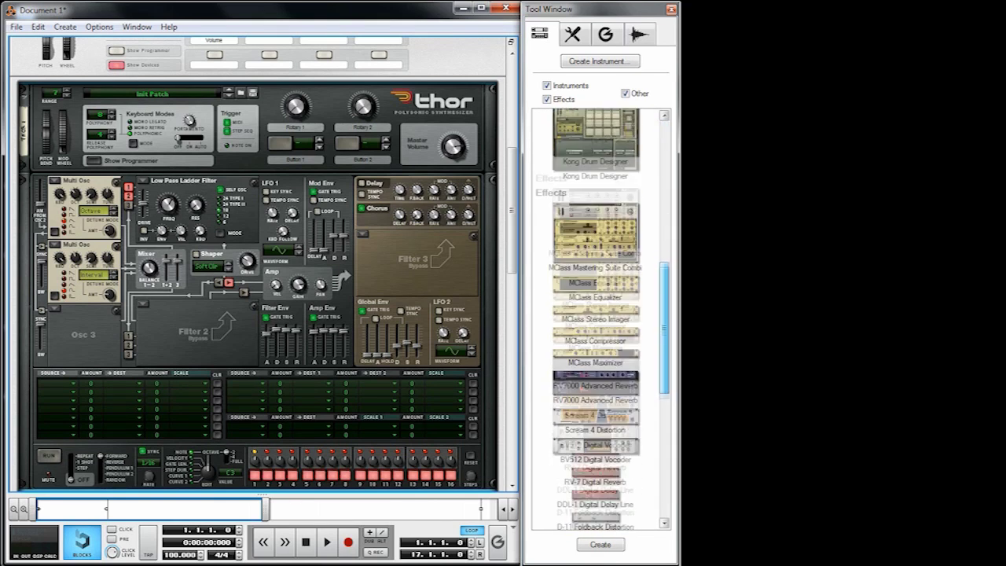
scroll(264, 265, "down", 3)
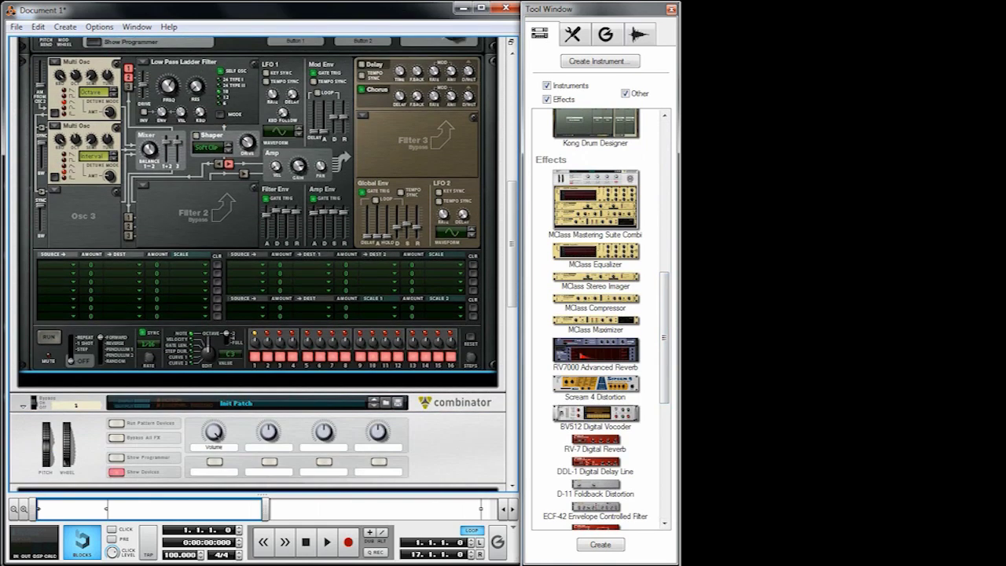
left_click_drag(596, 350, 415, 416)
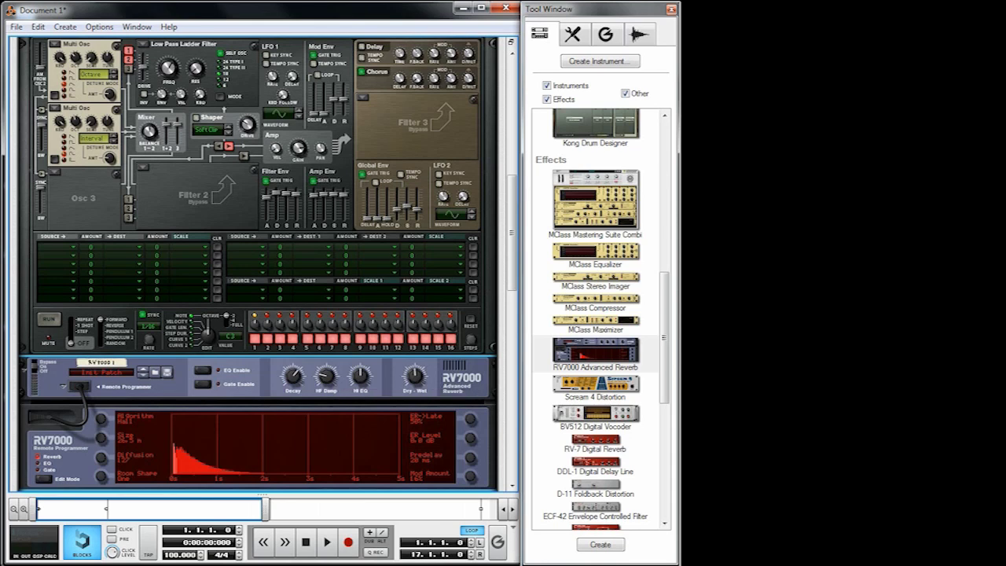
Set the RV7000 to the Arena algorithm with an increased size, a left delay of 83 ms and a right delay of 367 ms
left_click_drag(100, 439, 100, 408)
scroll(101, 425, "down", 1)
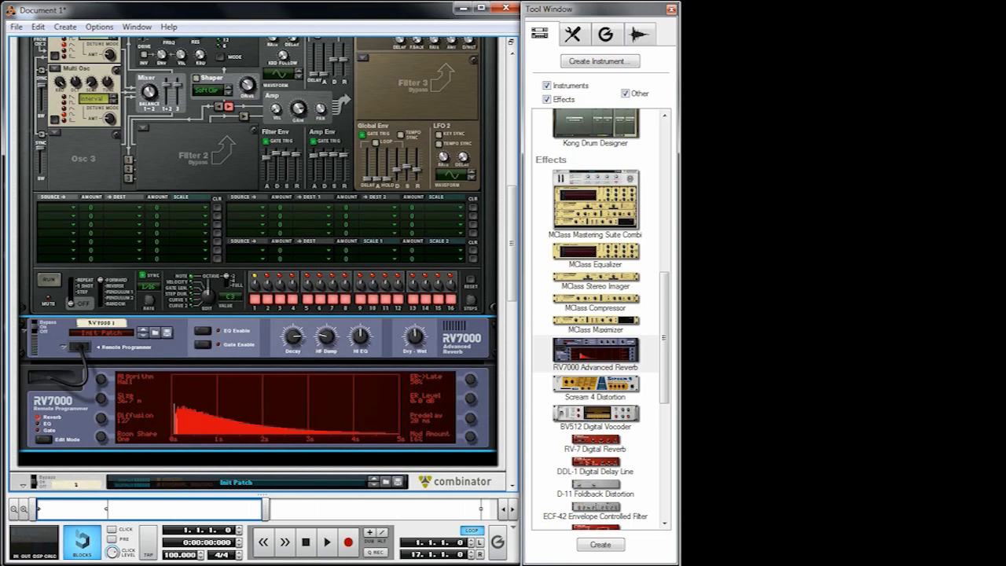
left_click_drag(100, 380, 101, 372)
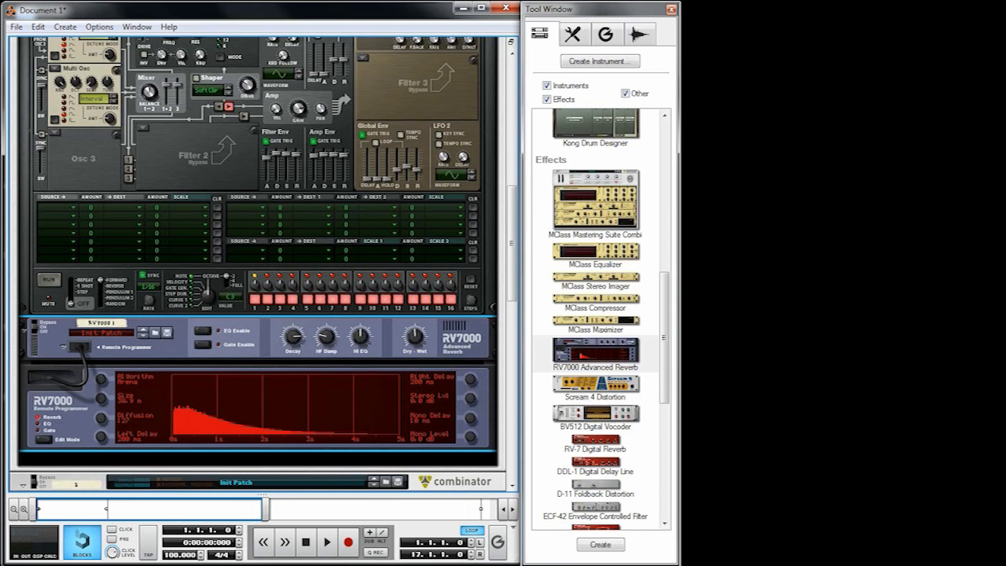
left_click_drag(101, 437, 100, 464)
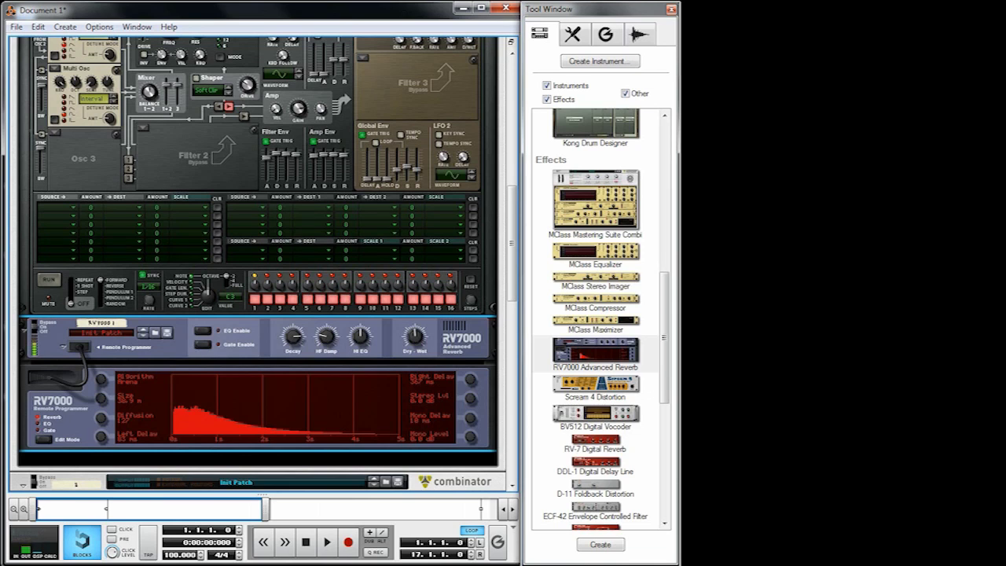
Set Thor's Osc 3 to a Wavetable oscillator using the PPG 2 Bell table
scroll(263, 264, "up", 4)
scroll(264, 265, "down", 3)
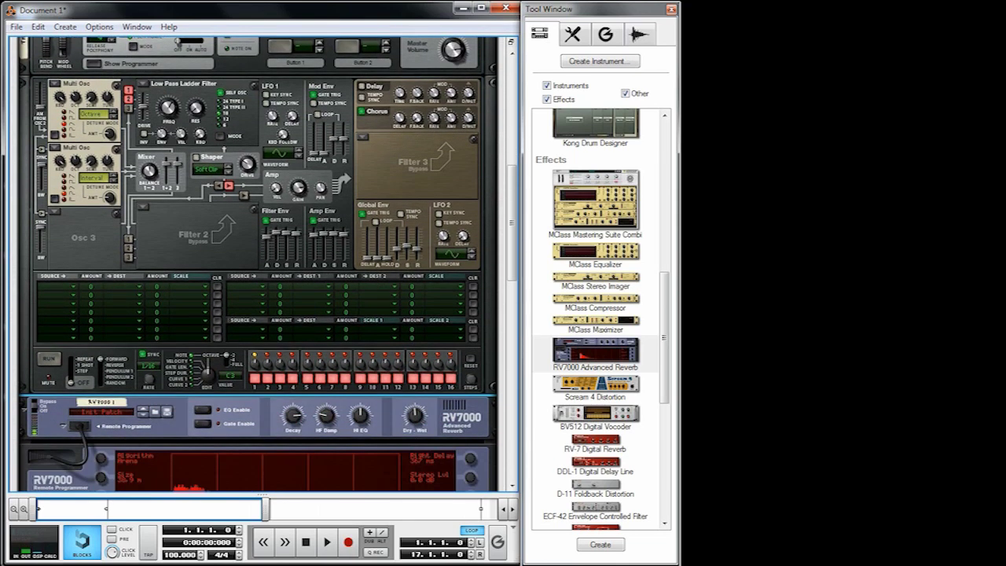
left_click(55, 213)
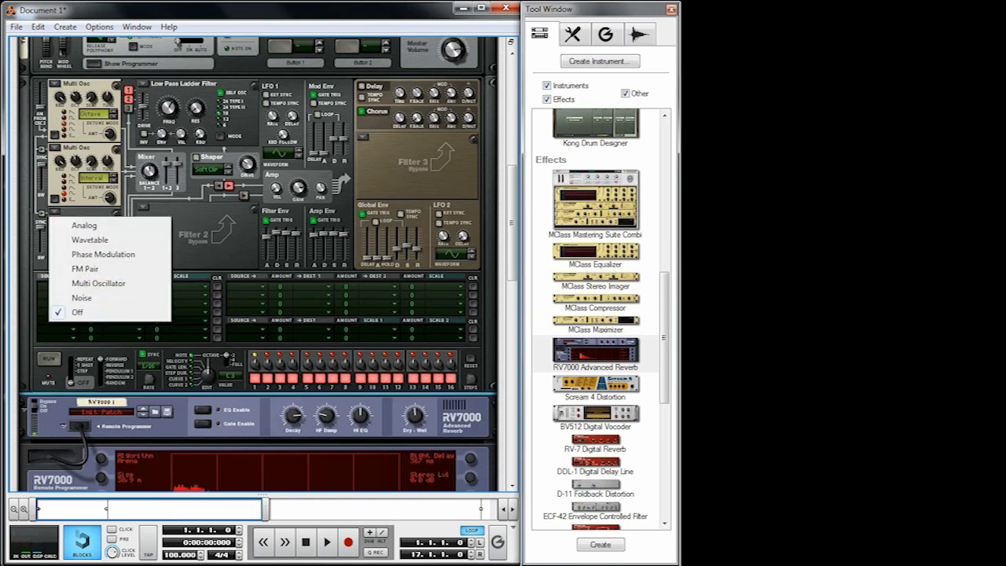
left_click(90, 239)
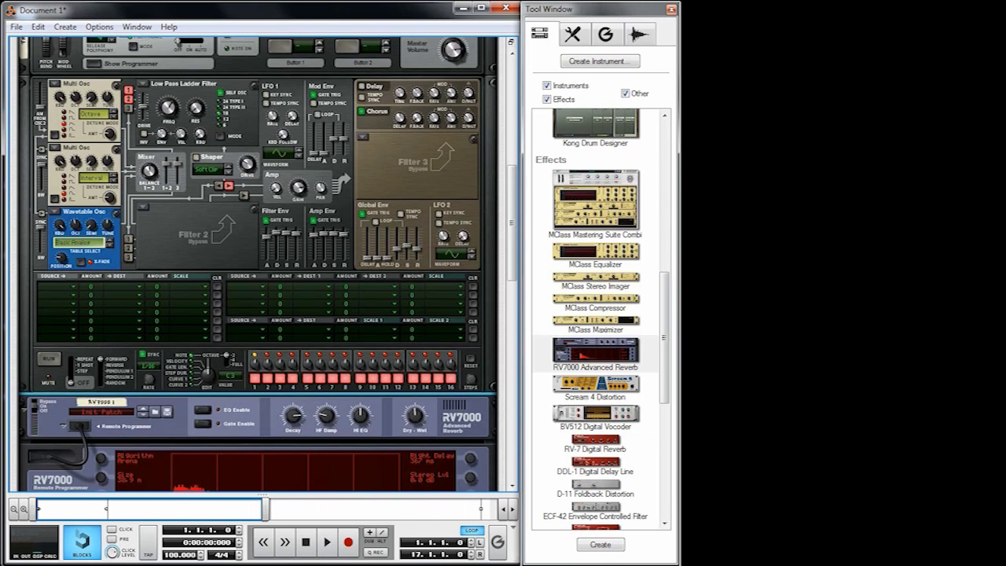
mouse_move(315, 240)
left_click(101, 242)
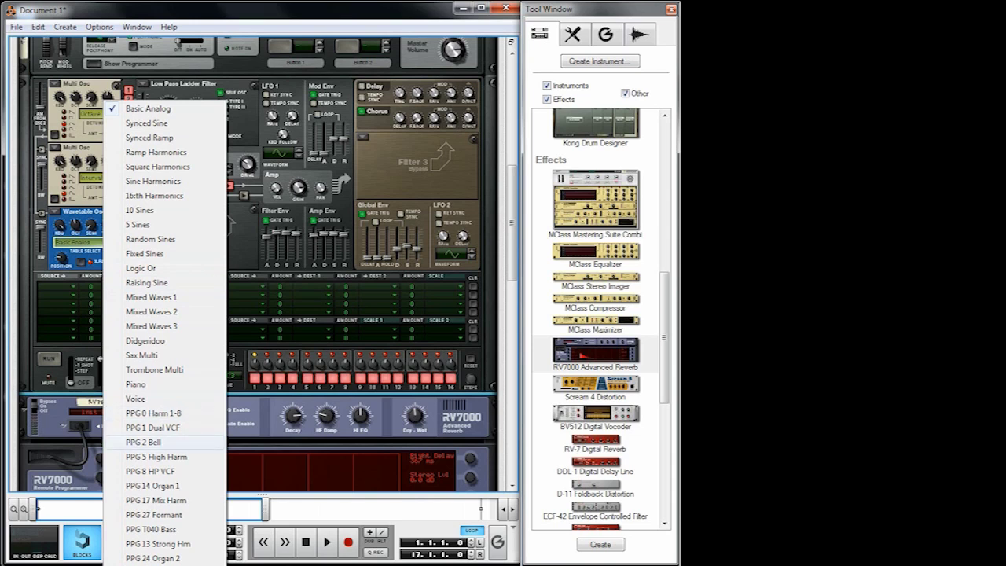
left_click(144, 442)
Choose LFO 1 as the source of the first modulation row and switch LFO 1 to a stepped waveform
left_click(74, 287)
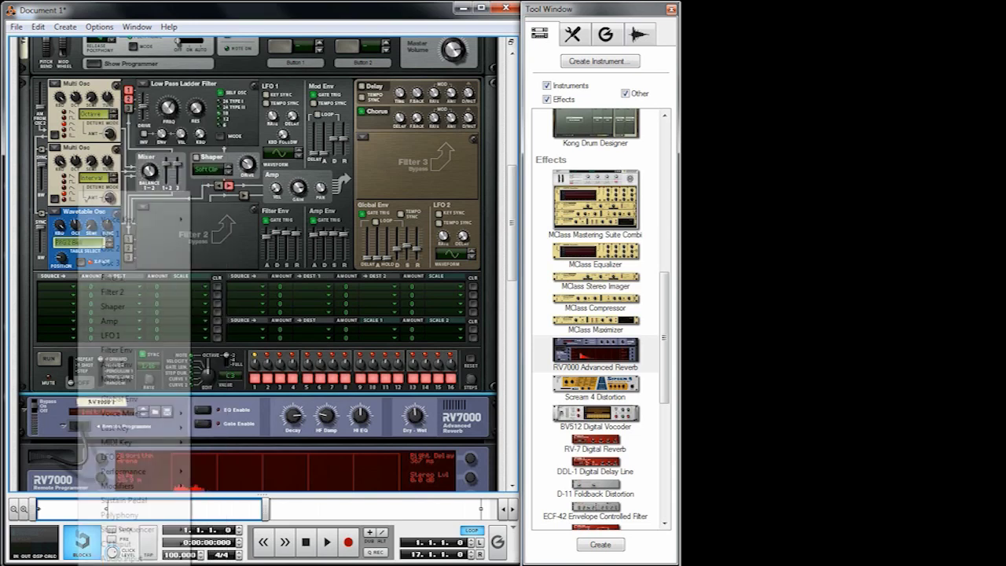
left_click(118, 335)
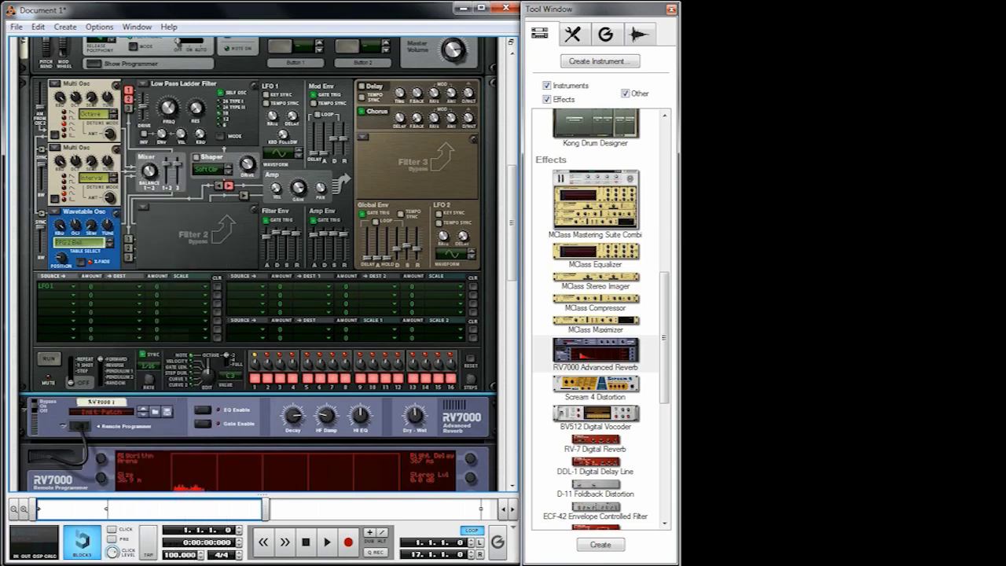
left_click(299, 149)
left_click(299, 149)
left_click(298, 149)
left_click(298, 149)
left_click(299, 149)
left_click(298, 150)
left_click(299, 150)
left_click(299, 150)
Set the first modulation row's amount to 31 and its destination to Osc 3 Pitch
left_click_drag(91, 286, 91, 262)
left_click(125, 286)
mouse_move(205, 291)
left_click(285, 291)
Load a State Variable filter in HP 12 mode into Filter 2, feed it Osc 3 and enable its output to the amp
left_click(143, 206)
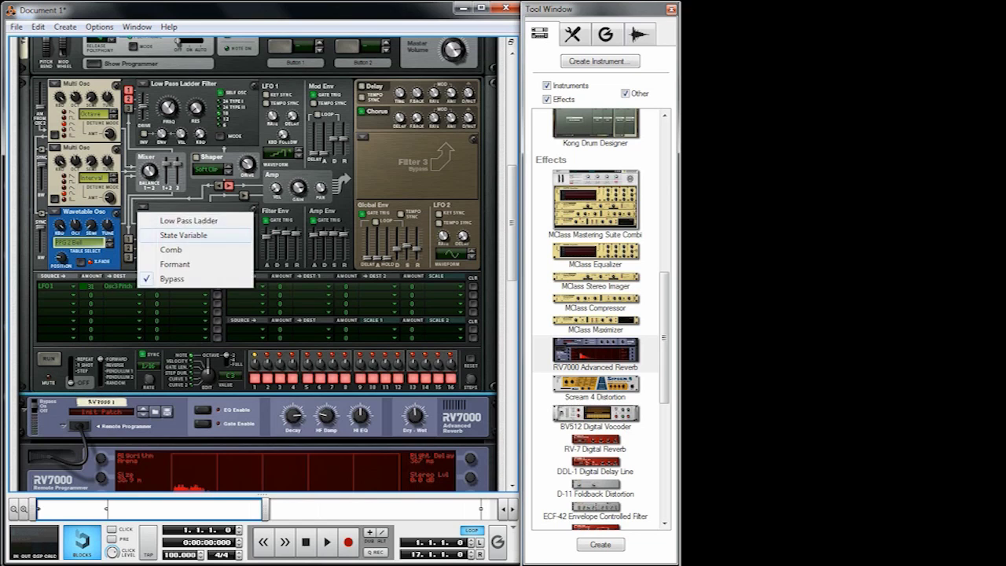
left_click(184, 235)
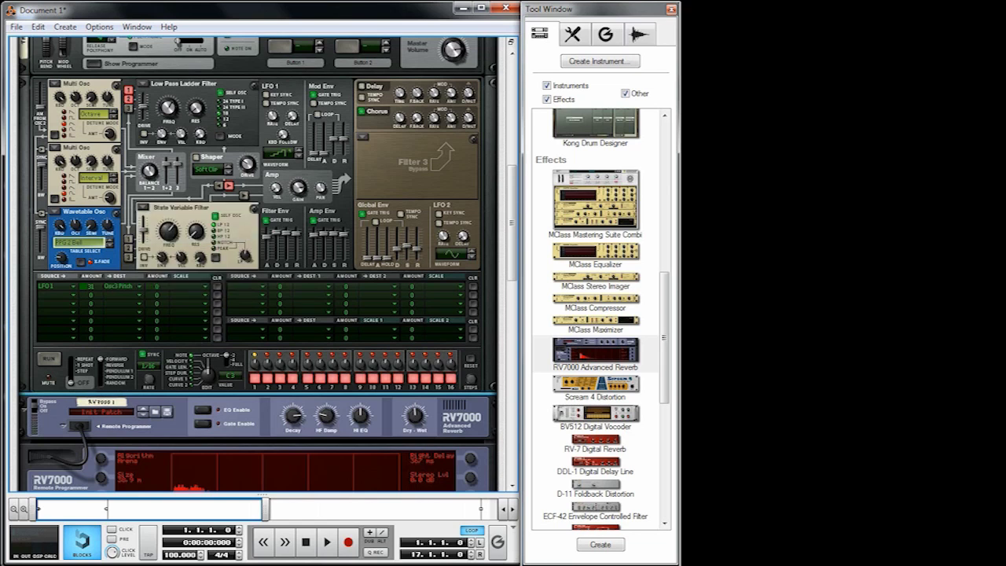
left_click(244, 195)
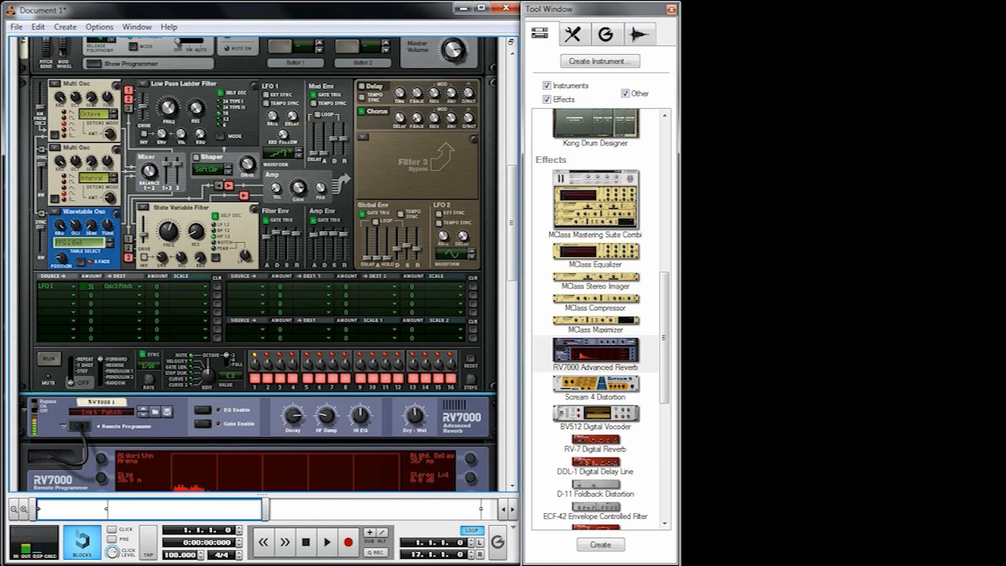
Assign Mod Env as the second modulation row's source with the mixer's Osc 3 Level as destination
left_click(73, 295)
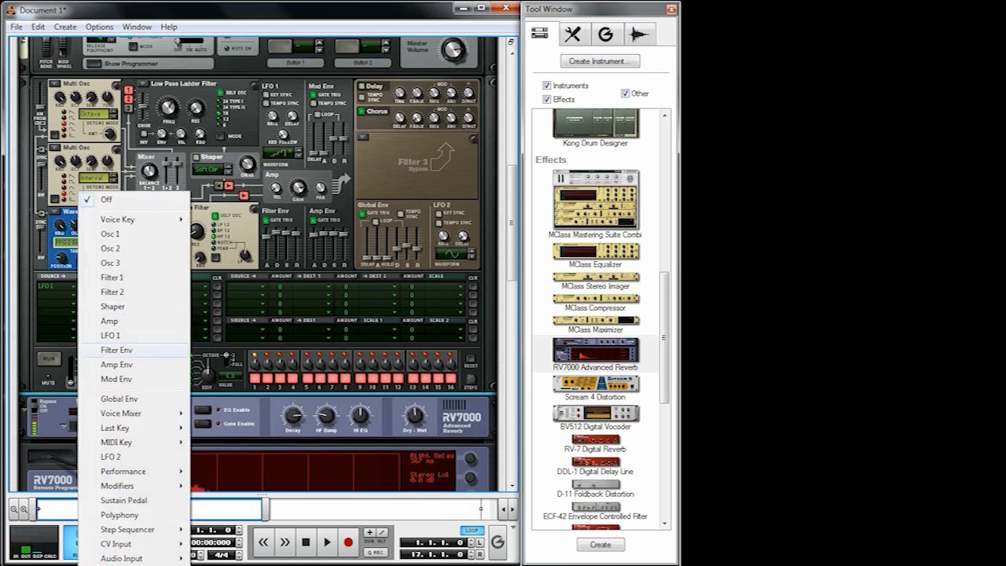
left_click(117, 379)
left_click(140, 296)
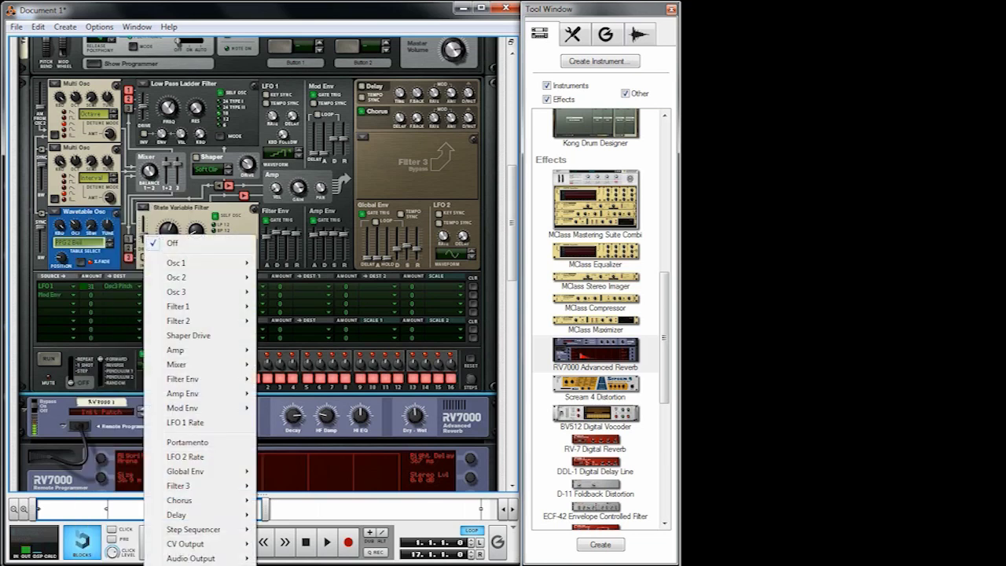
mouse_move(189, 292)
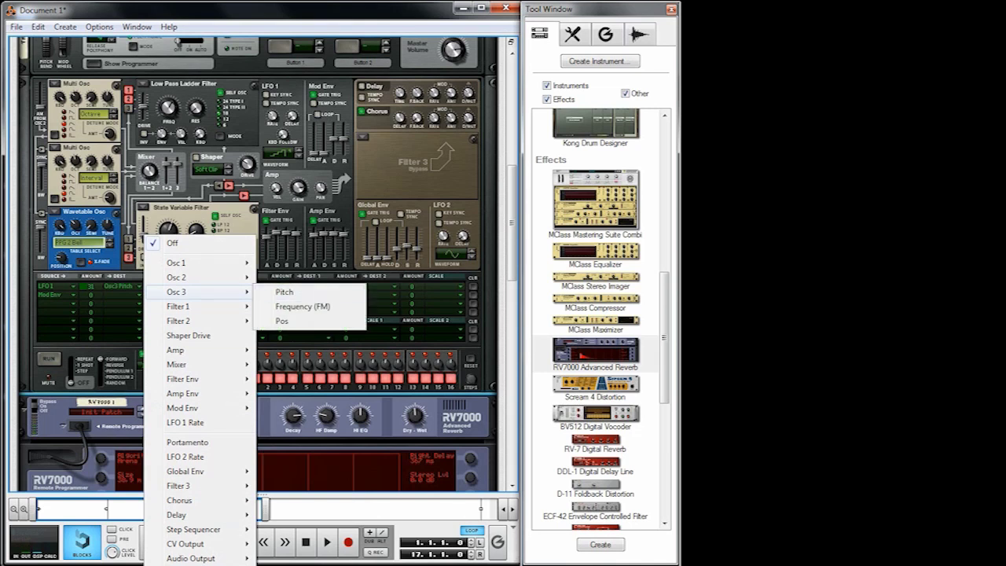
mouse_move(193, 350)
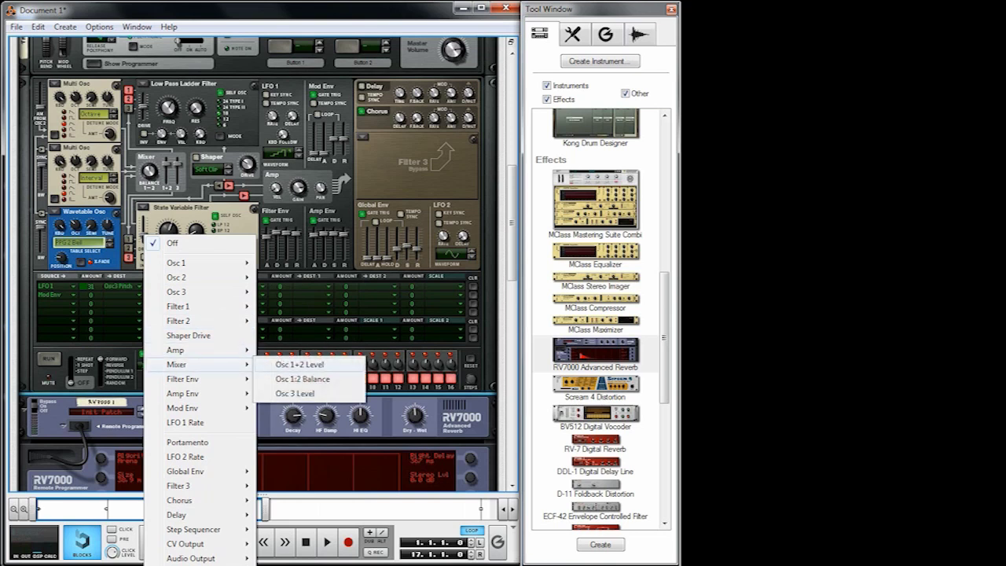
left_click(287, 394)
Set the second modulation row's amount to 100 and raise the Mod Env sliders
left_click_drag(90, 295, 90, 225)
mouse_move(325, 157)
left_mouse_down()
mouse_move(334, 126)
mouse_move(324, 133)
mouse_move(344, 126)
mouse_move(315, 143)
left_mouse_up()
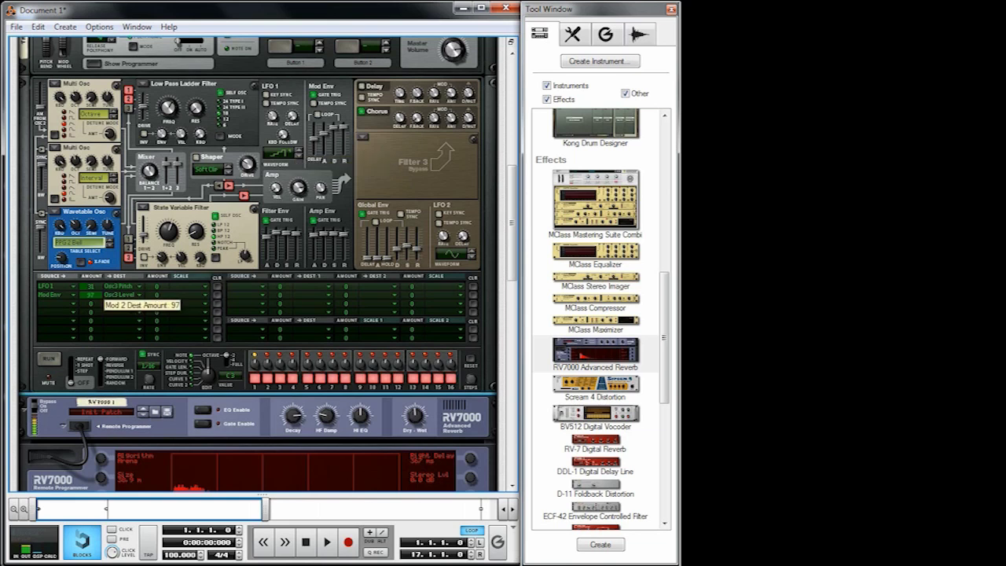
left_click_drag(91, 295, 91, 286)
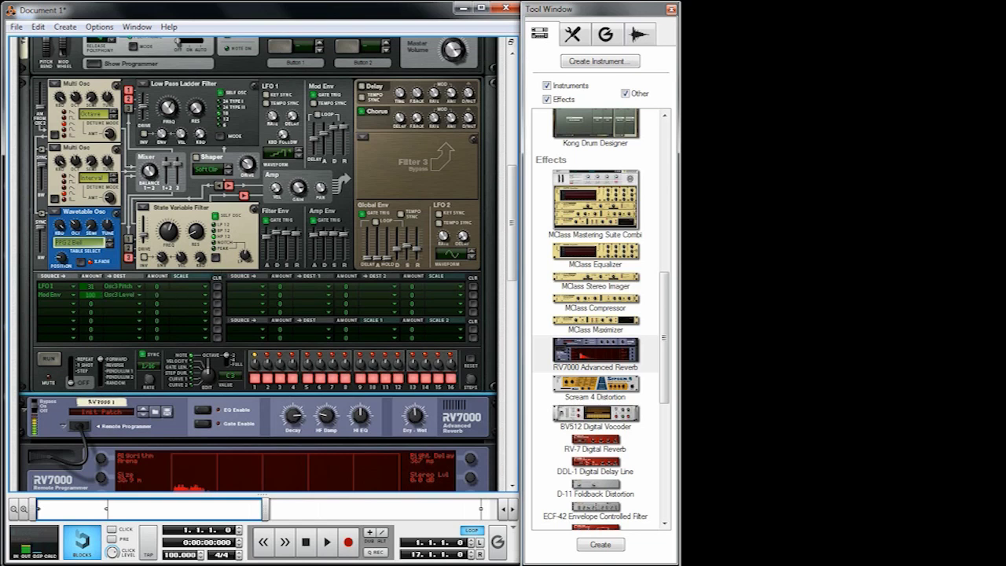
Nudge the Mod Env attack slider and adjust the Wavetable oscillator's position in the Osc 3 slot
left_click_drag(324, 134, 325, 131)
mouse_move(76, 226)
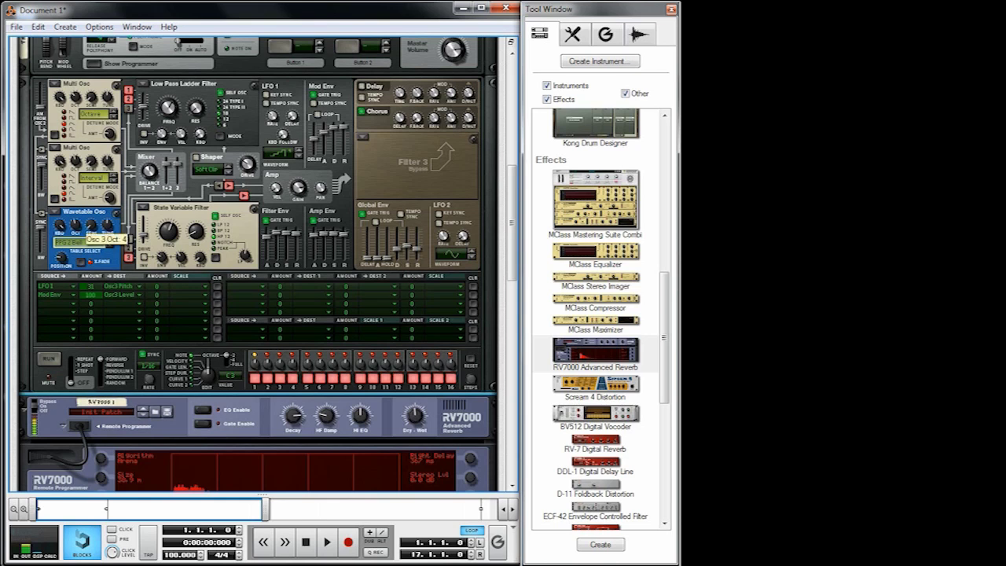
mouse_move(62, 258)
left_click_drag(62, 258, 61, 246)
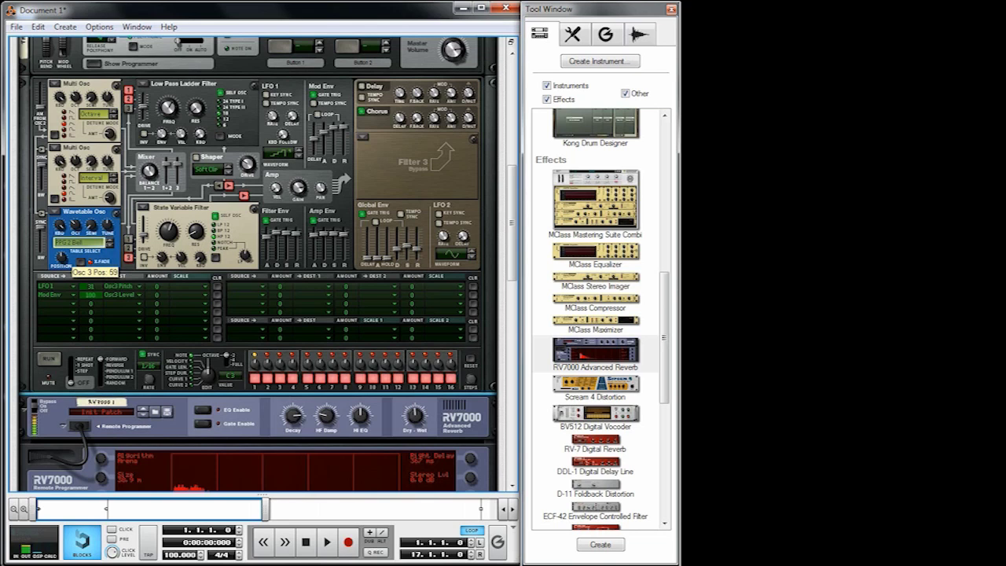
left_click_drag(168, 231, 145, 232)
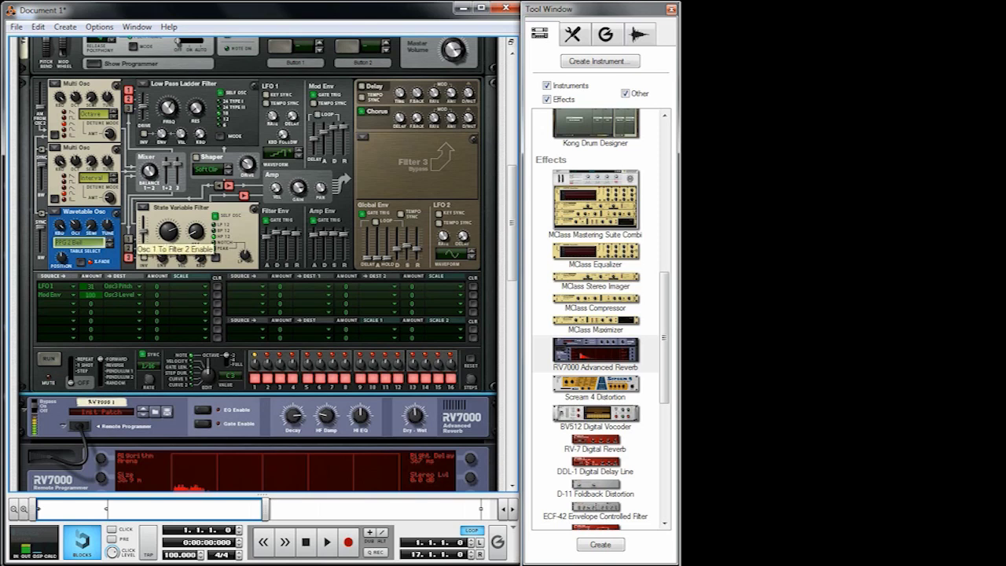
left_click_drag(62, 257, 62, 260)
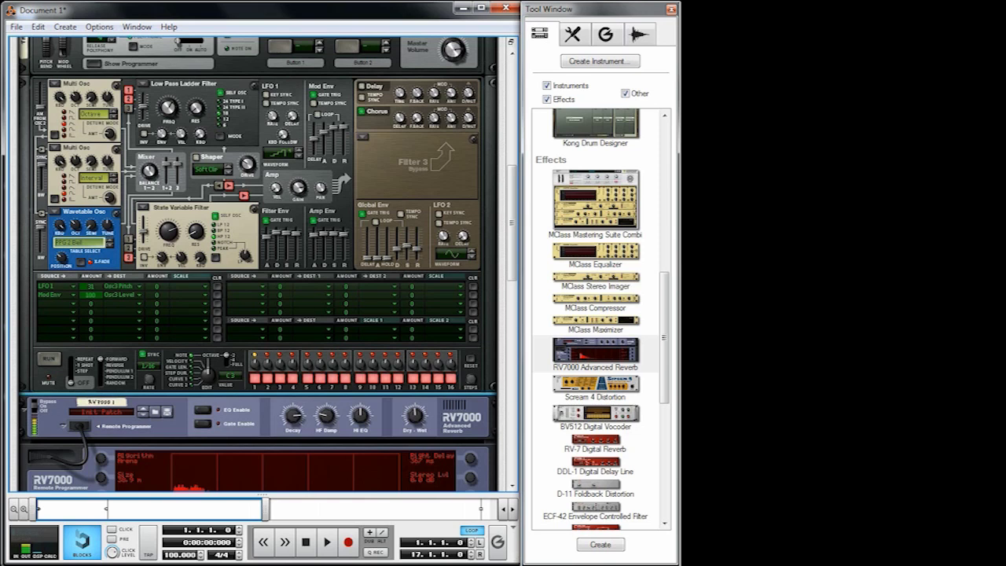
Set the amount of the LFO 1 to Osc 3 Pitch modulation row to 13
left_click_drag(90, 287, 92, 296)
mouse_move(79, 230)
scroll(259, 265, "down", 2)
scroll(259, 265, "up", 2)
mouse_move(108, 162)
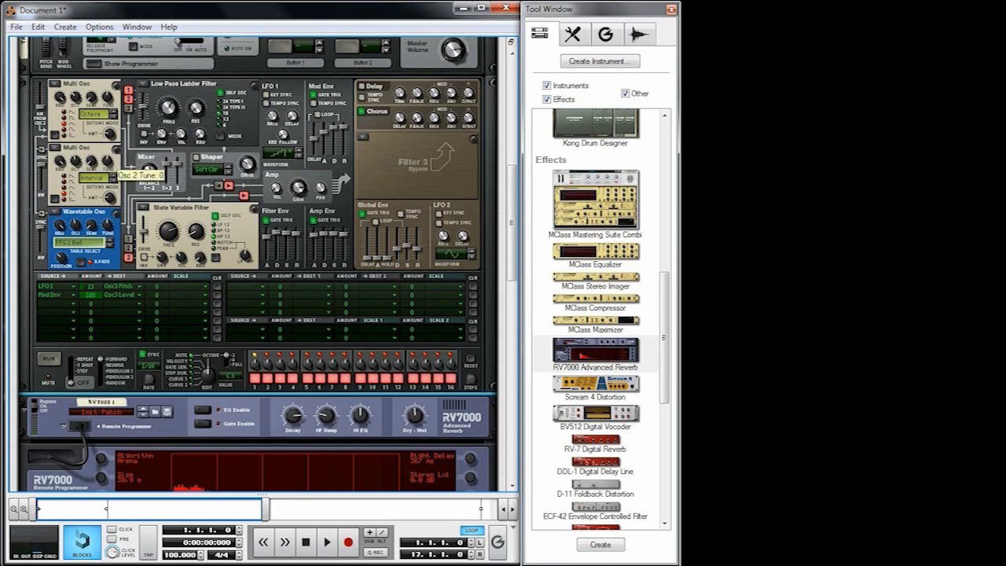
Add a Malström Graintable Synthesizer and place it between Thor and the RV7000 in the rack
scroll(91, 162, "down", 1)
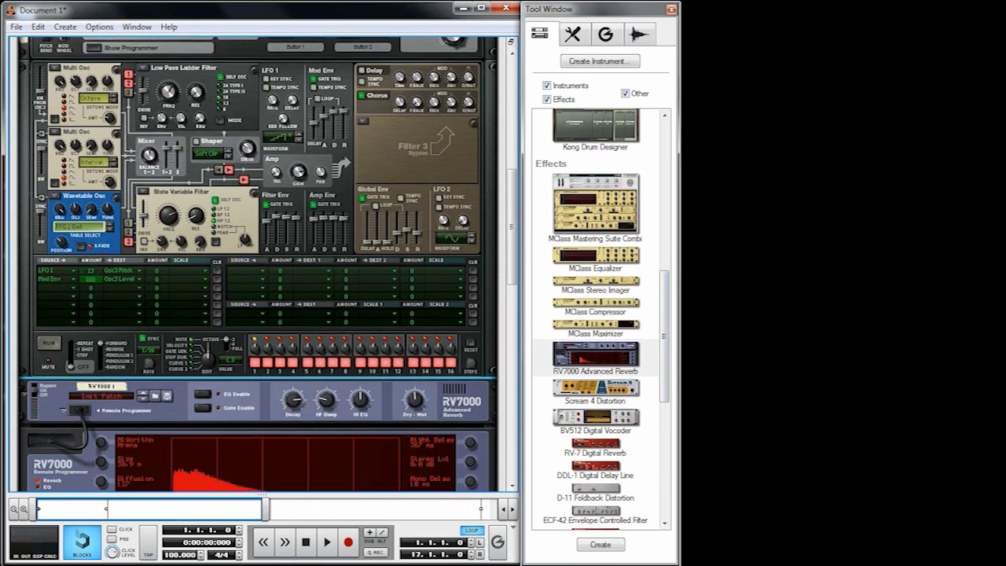
scroll(602, 314, "up", 10)
left_click_drag(595, 229, 218, 361)
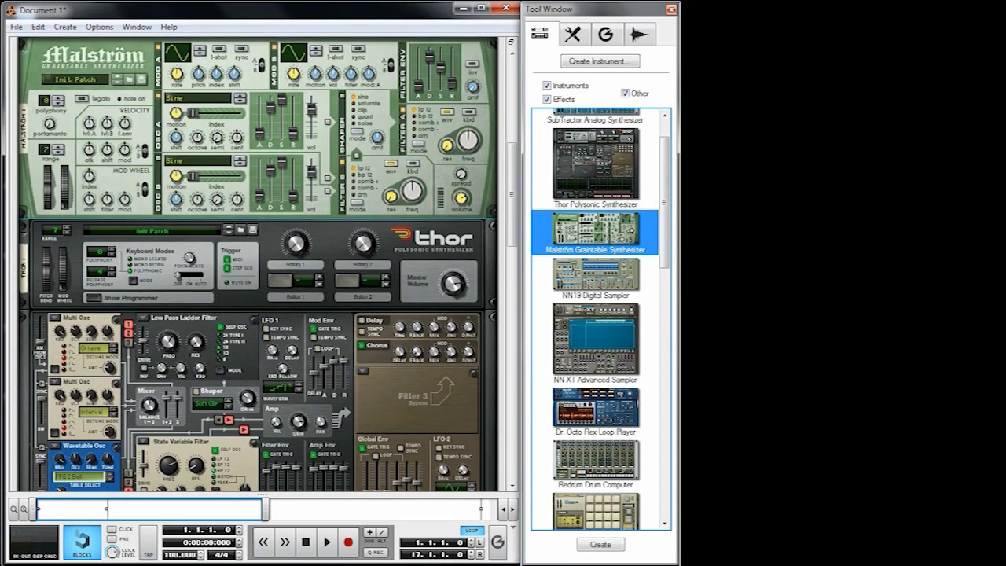
left_click_drag(27, 118, 124, 485)
left_click_drag(259, 456, 260, 425)
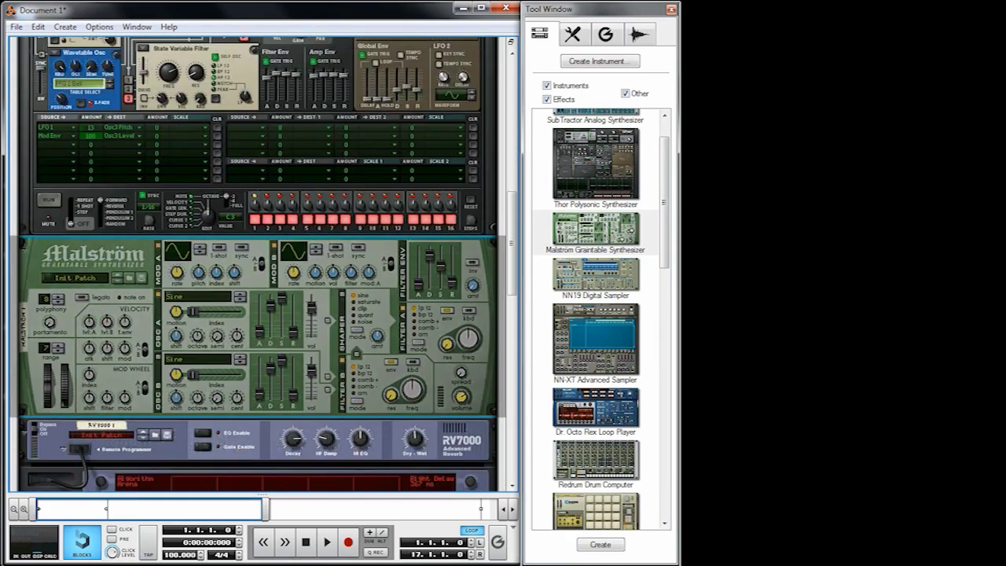
Connect the Malström's left and right main outputs to Thor's Audio In 1 and Audio In 2 on the rear of the rack
key("Tab")
left_click_drag(292, 275, 324, 44)
left_click_drag(325, 134, 363, 127)
scroll(363, 127, "down", 5)
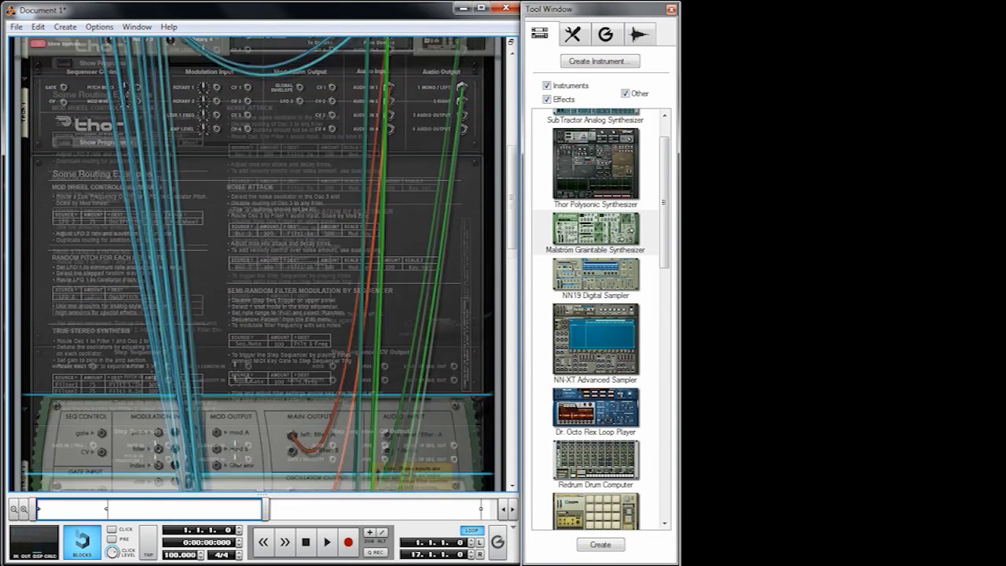
scroll(260, 263, "up", 4)
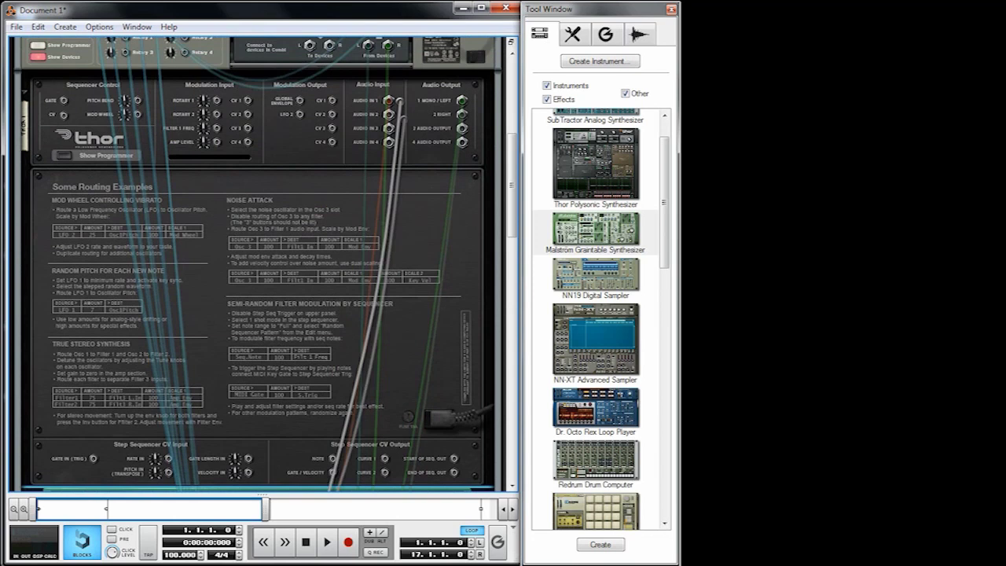
key("Tab")
Assign Audio Input 1 and Audio Input 2 as sources of the first two rows in Thor's dual-destination modulation section
scroll(260, 271, "down", 2)
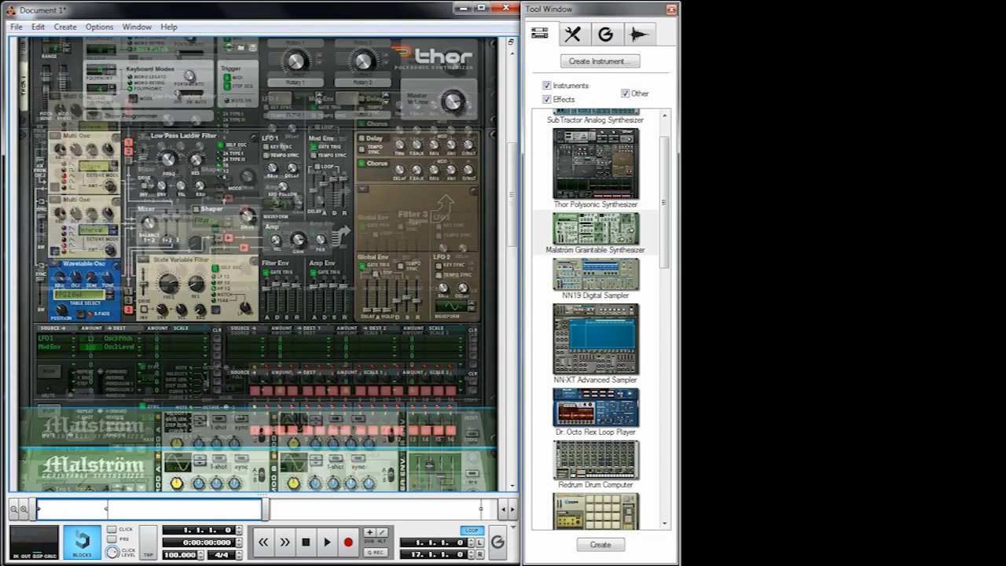
left_click(246, 300)
mouse_move(311, 558)
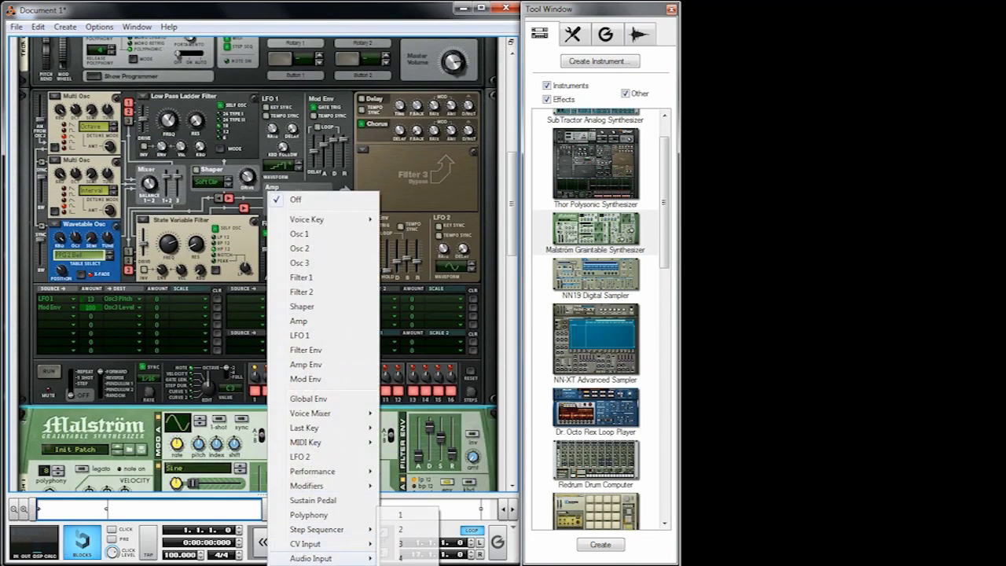
left_click(402, 515)
left_click(248, 307)
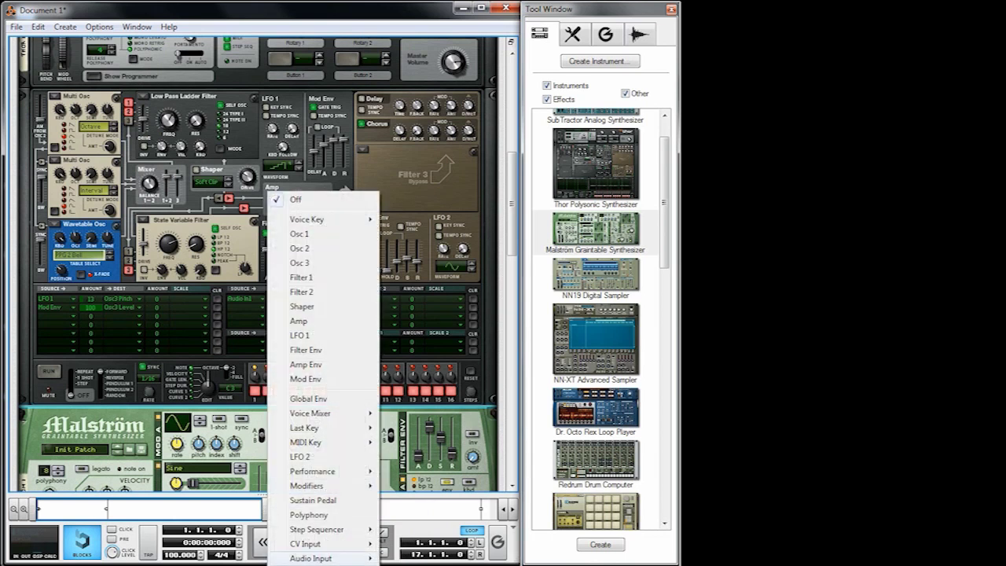
left_click(402, 529)
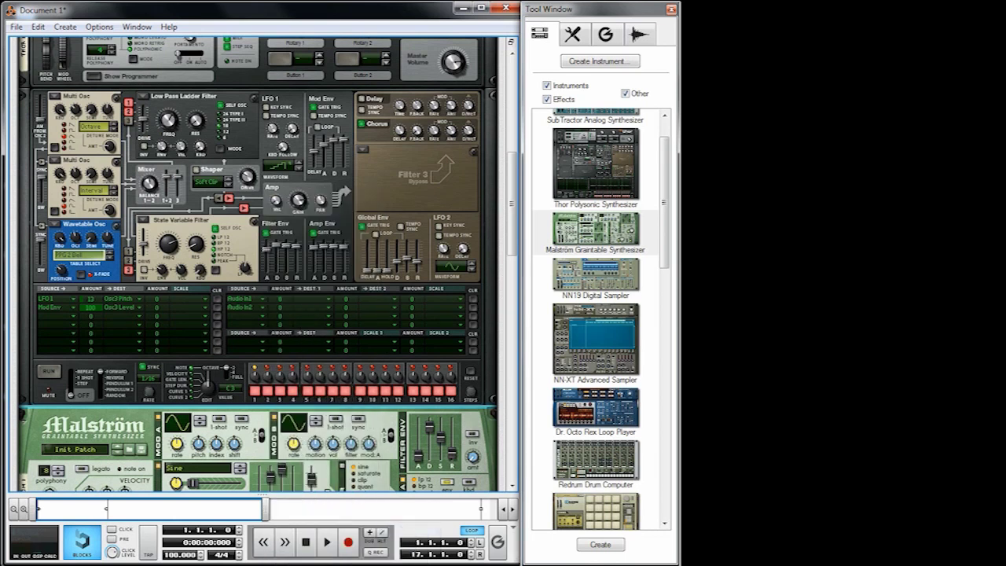
Route the two audio input rows to Filter 3 Left In and Filter 3 Right In with amounts of 100
left_click(330, 299)
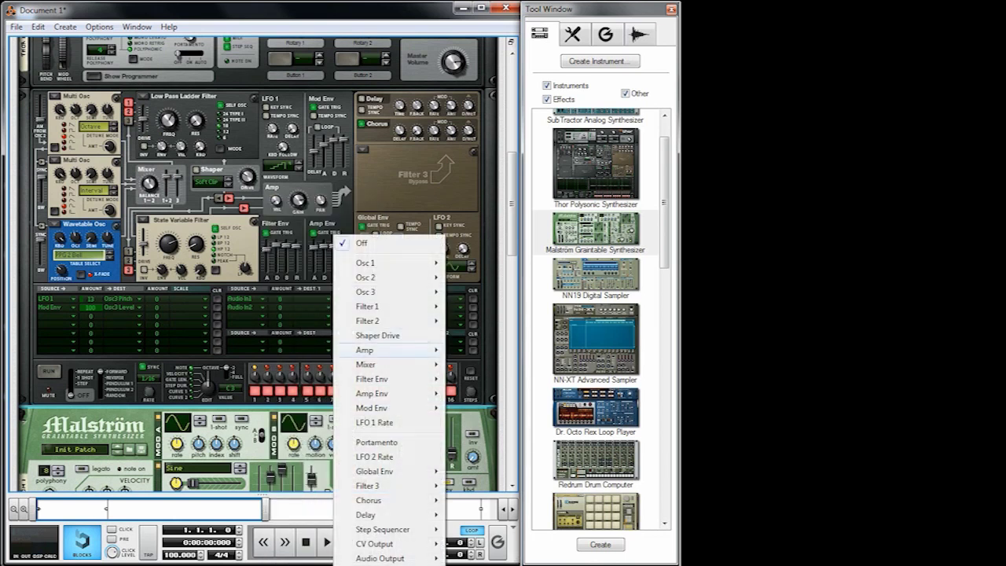
mouse_move(386, 486)
left_click(476, 385)
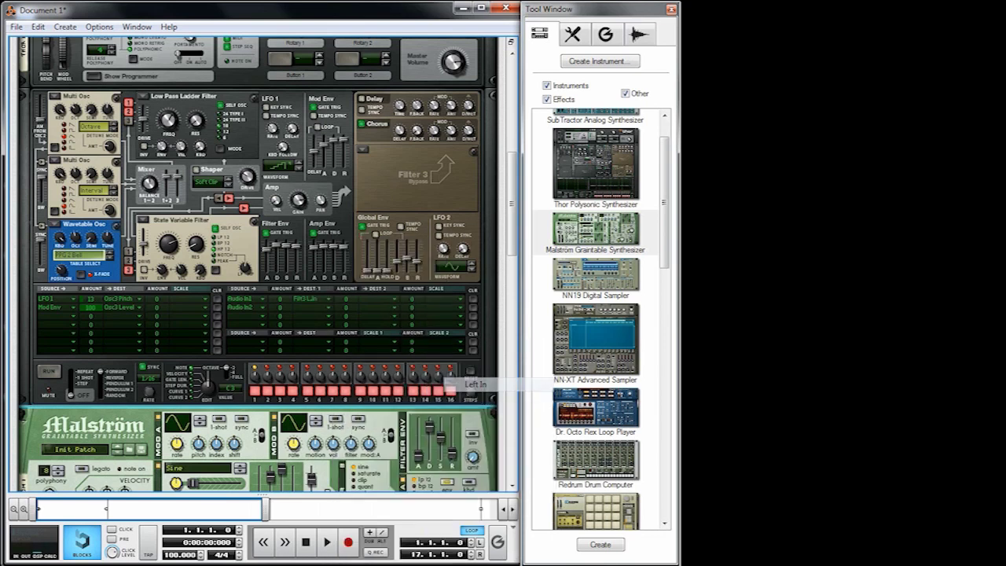
left_click(330, 307)
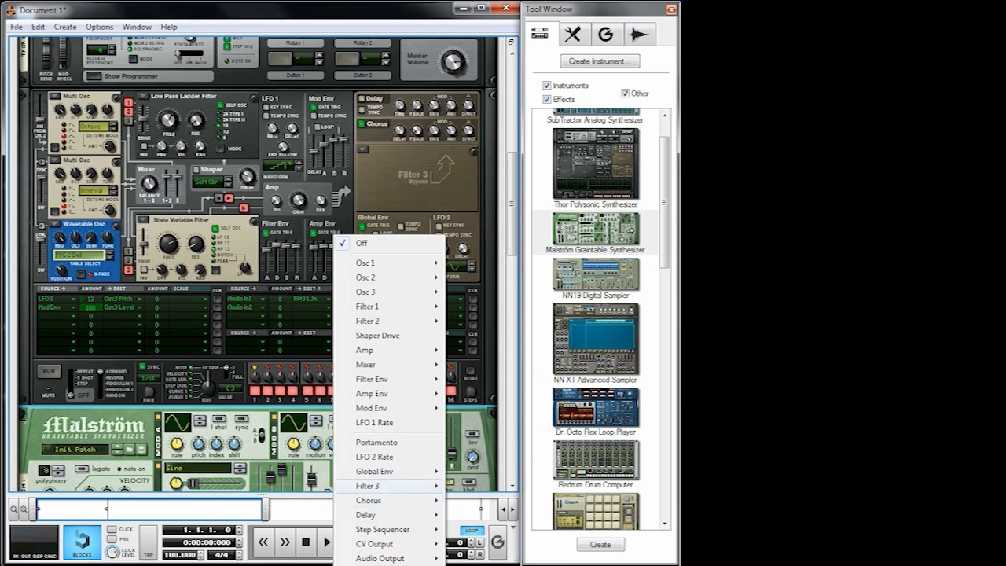
mouse_move(385, 486)
left_click(478, 399)
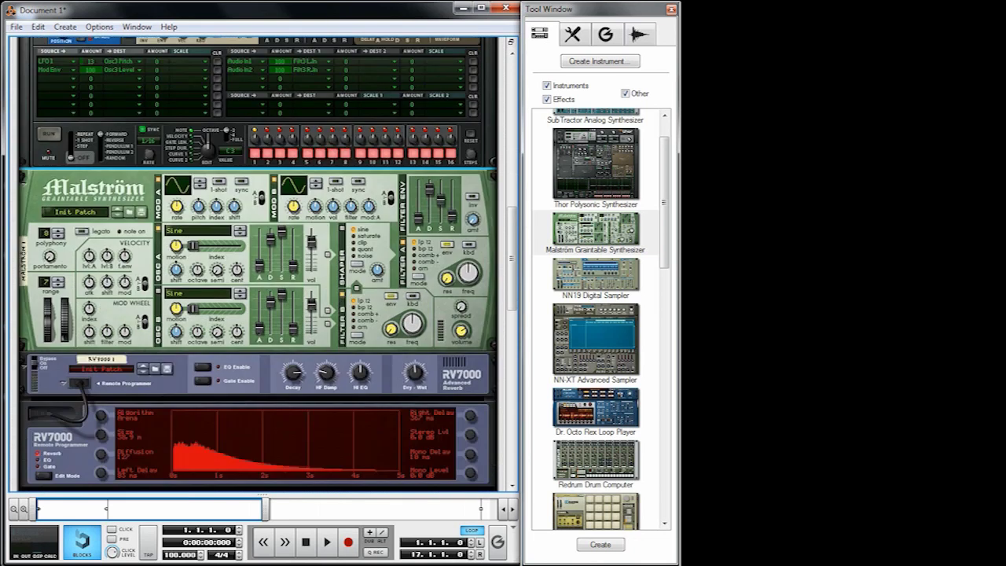
Load the Voice: FemaleChoir graintable into the Malström's Oscillator A and raise its envelope attack to 73 and its release
left_click(226, 230)
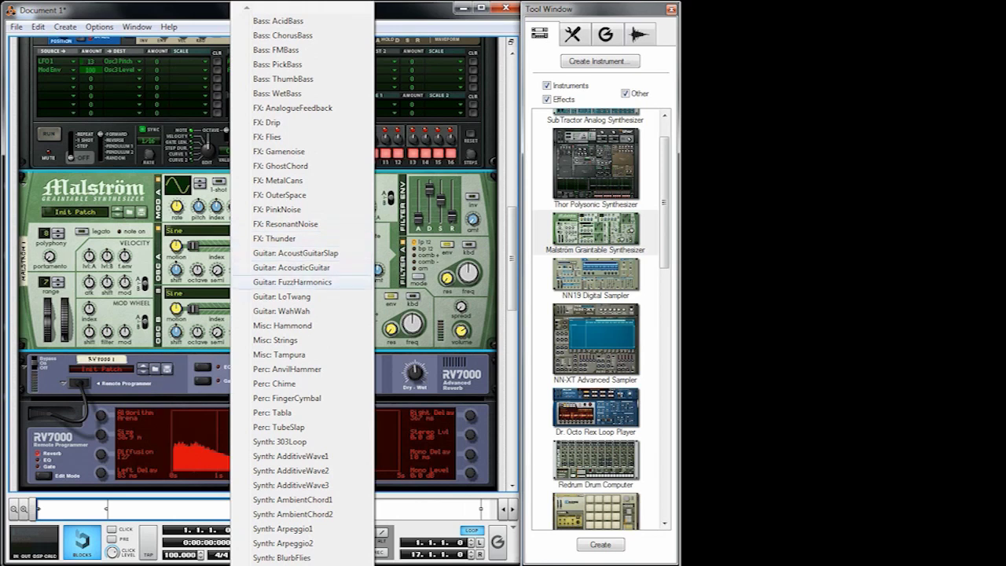
mouse_move(302, 564)
scroll(302, 291, "down", 6)
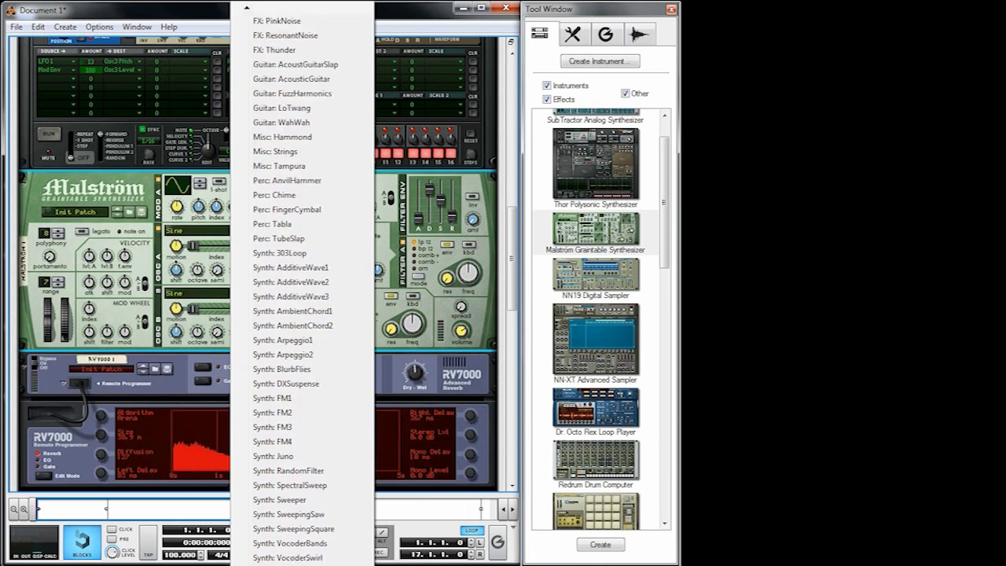
scroll(302, 338, "down", 1)
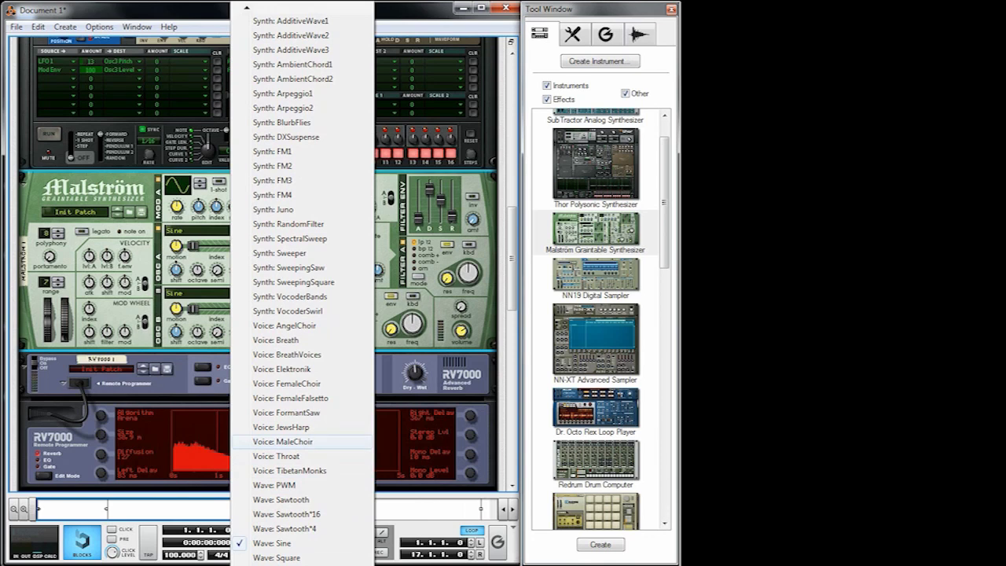
left_click(286, 384)
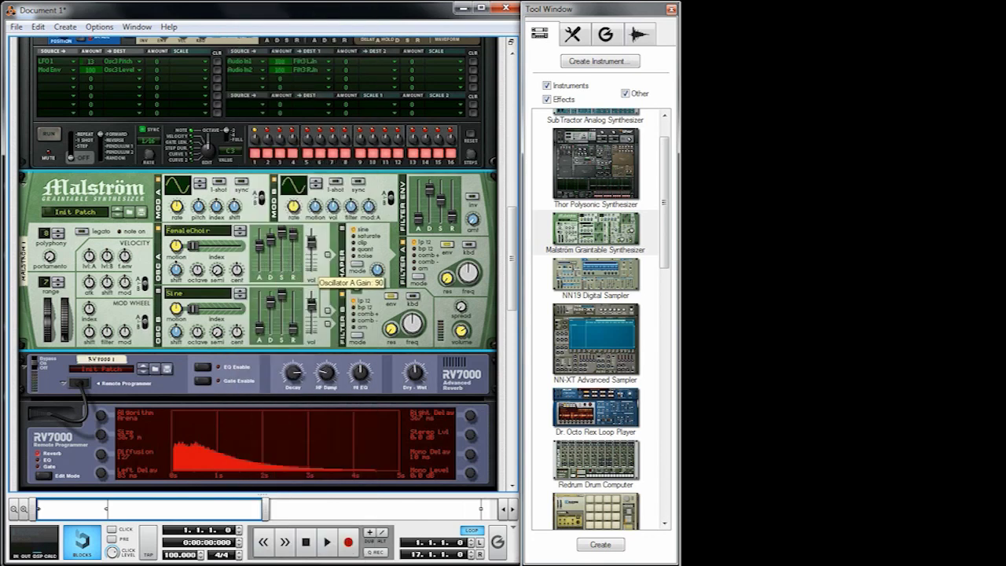
Raise the Malström's filter envelope sliders and adjust its Oscillator A motion and Modulator A waveform
left_click_drag(419, 206, 452, 189)
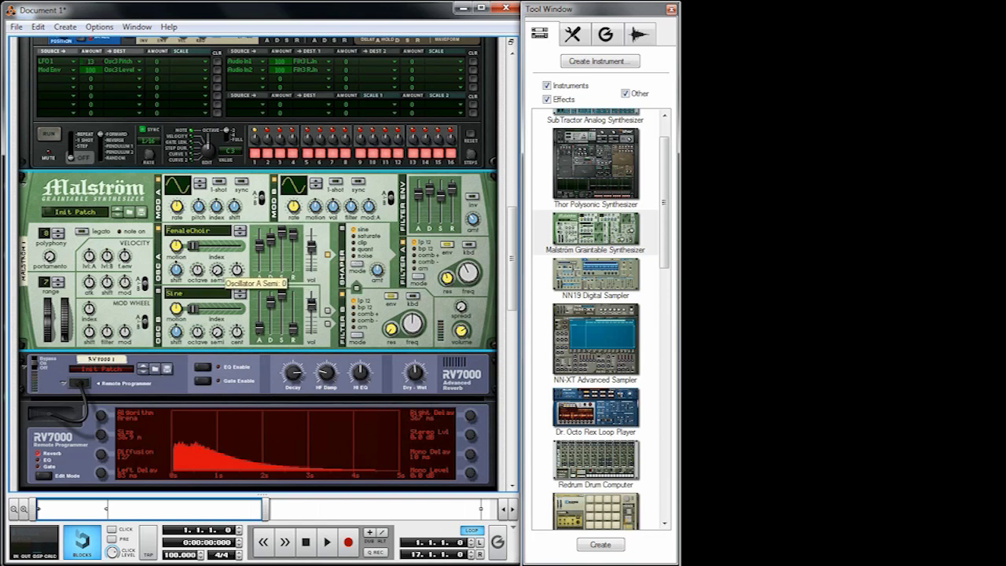
mouse_move(176, 245)
left_mouse_down()
mouse_move(176, 260)
mouse_move(176, 249)
left_mouse_up()
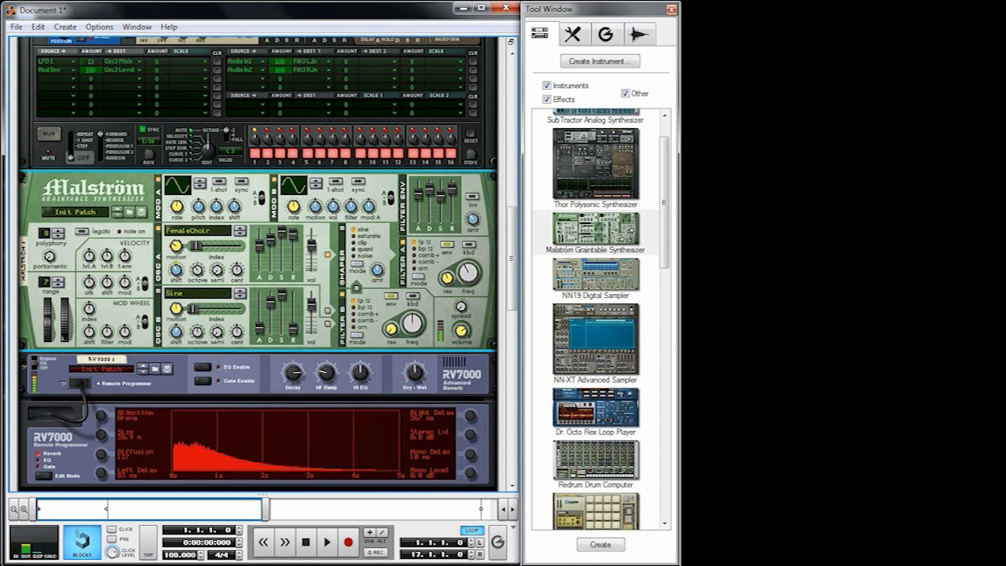
mouse_move(178, 186)
left_mouse_down()
mouse_move(177, 145)
mouse_move(178, 177)
left_mouse_up()
Add a second RV7000 between the Malström and the first reverb, using the Echo algorithm
scroll(597, 315, "down", 3)
scroll(597, 314, "down", 4)
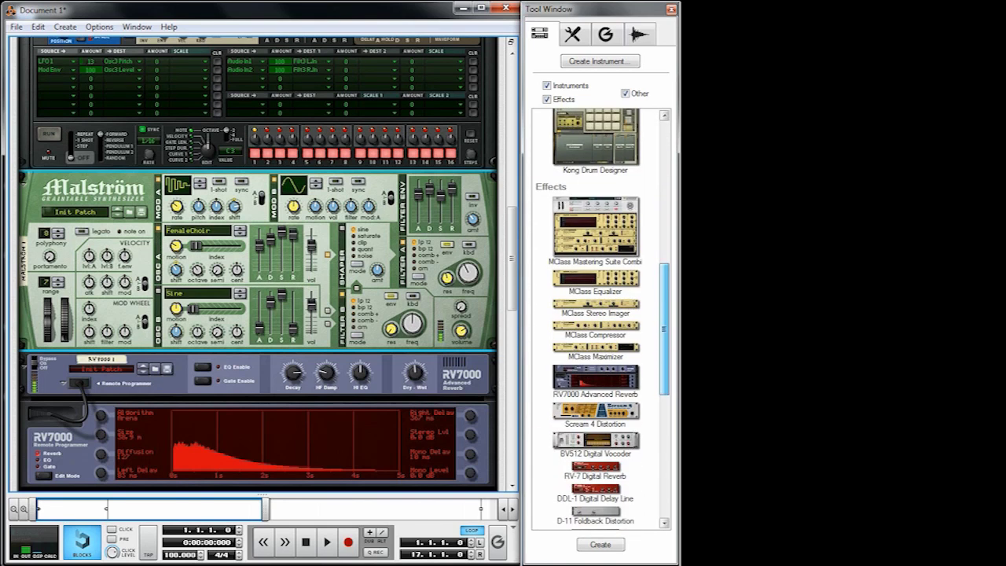
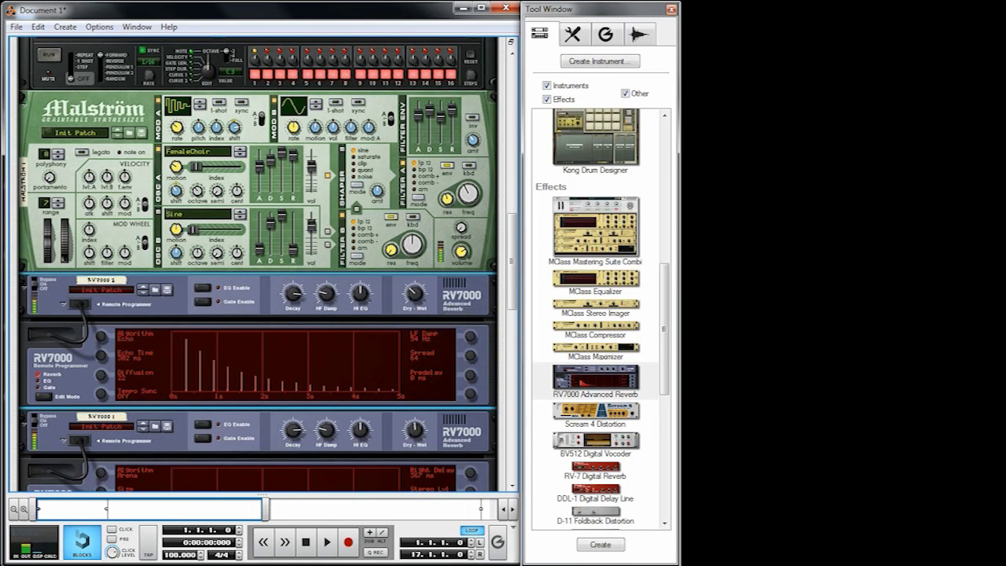
Enable the second RV7000's EQ and set Param Gain to 10.6 dB, Param Q to 1.2 and Low Gain to -5.3 dB
left_click(202, 287)
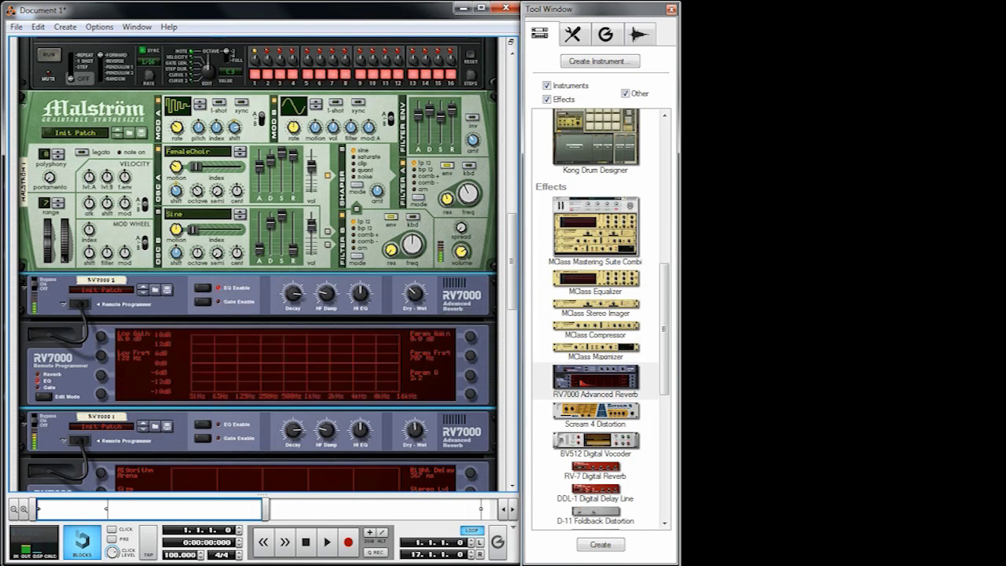
left_click_drag(471, 337, 471, 306)
left_click_drag(470, 376, 471, 354)
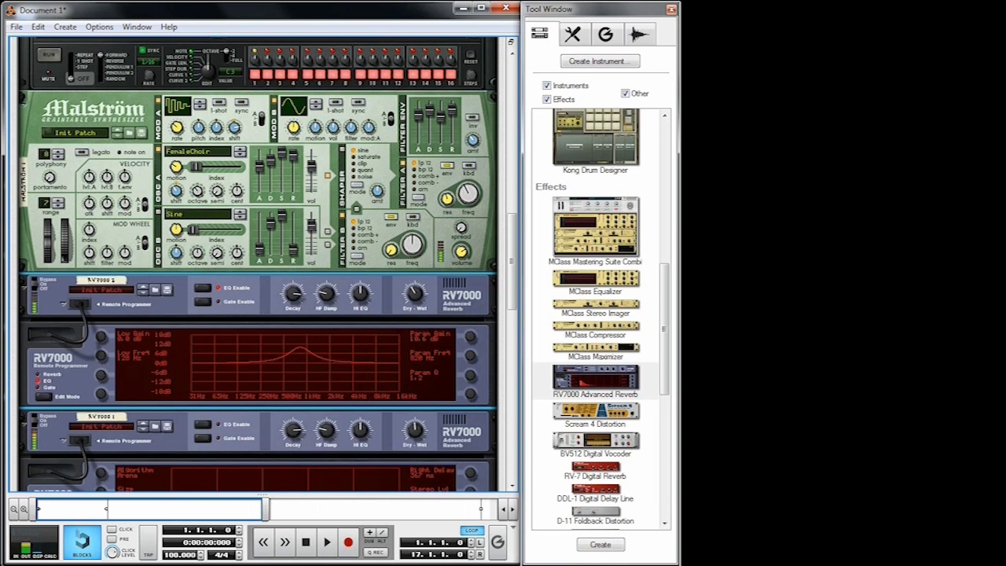
left_click_drag(101, 336, 101, 352)
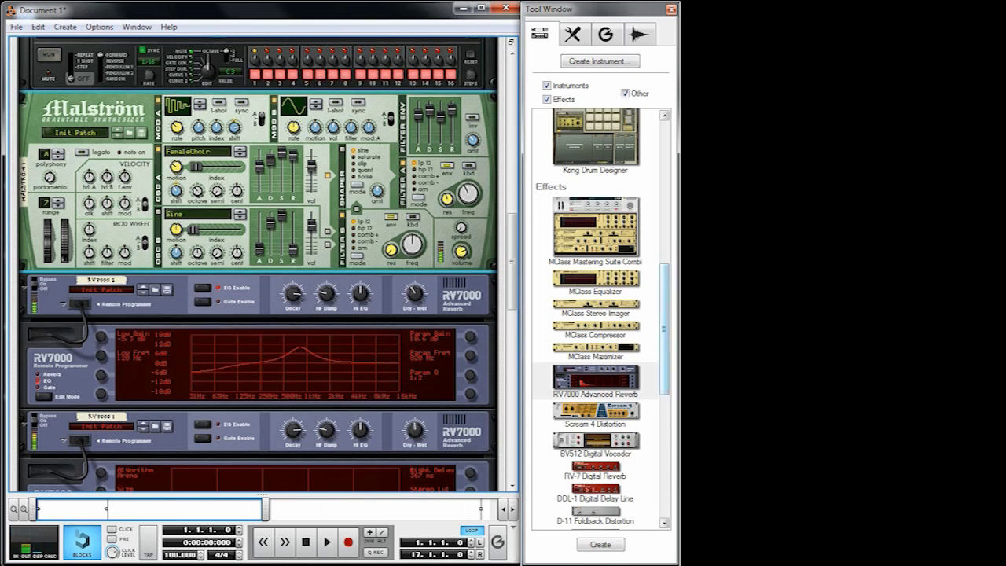
Add an NN-XT Advanced Sampler between the two RV7000 reverbs
left_click_drag(665, 329, 665, 323)
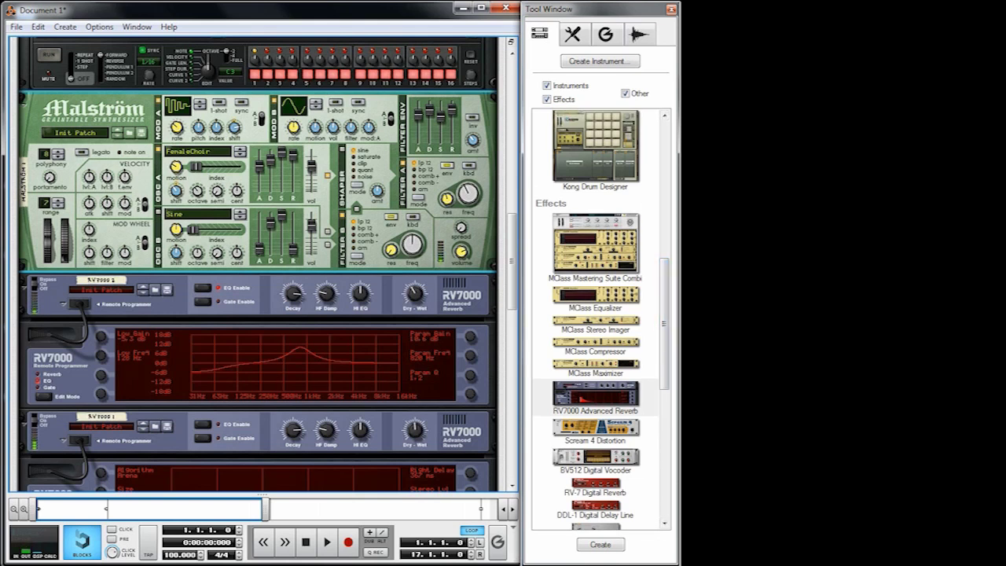
scroll(258, 264, "up", 5)
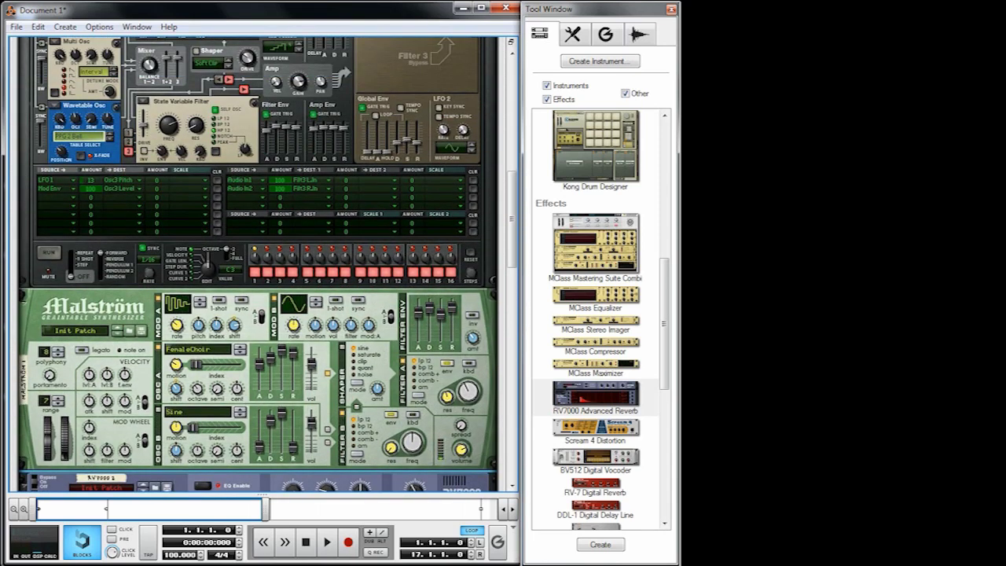
scroll(258, 264, "up", 3)
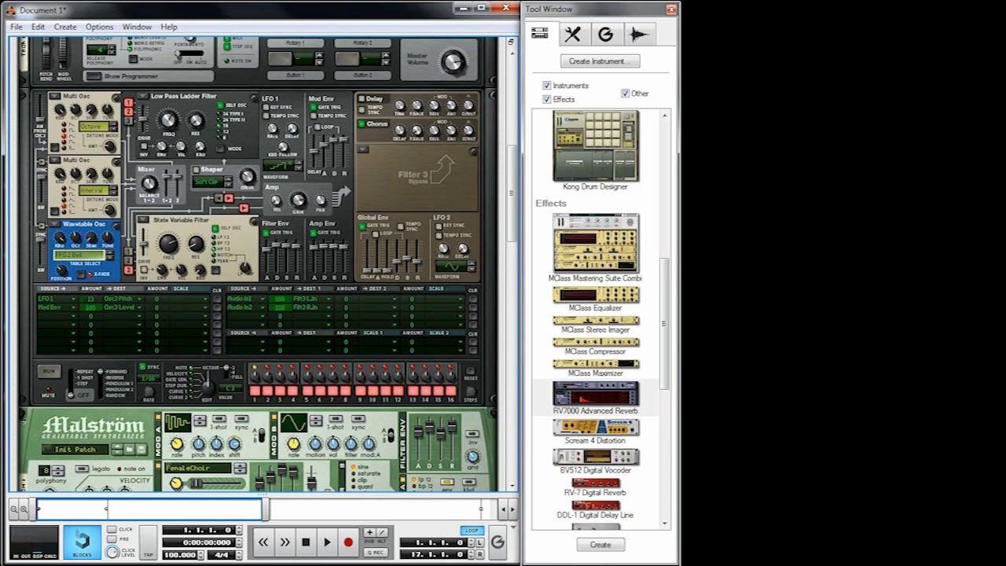
scroll(258, 264, "down", 6)
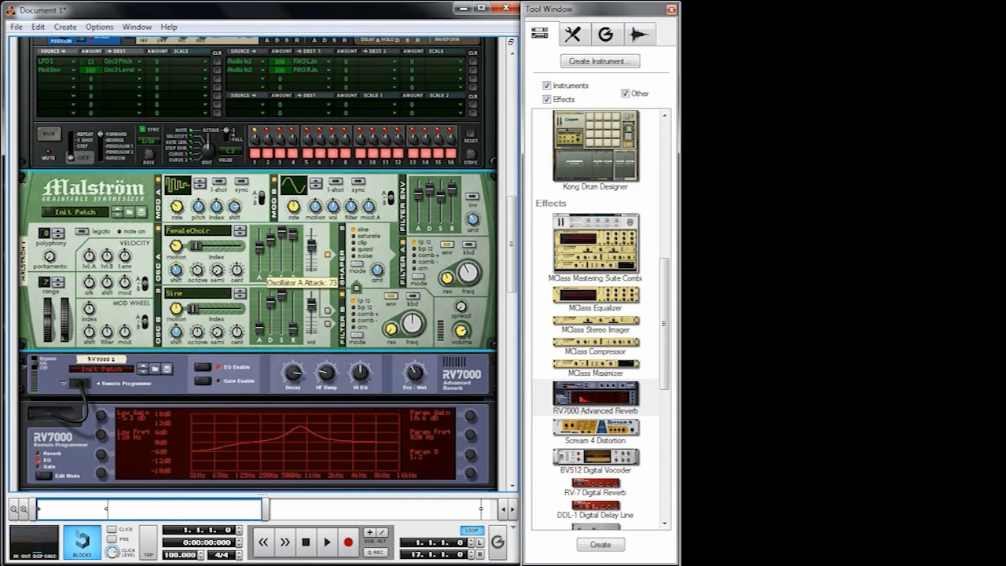
scroll(260, 252, "down", 4)
left_click_drag(665, 328, 665, 193)
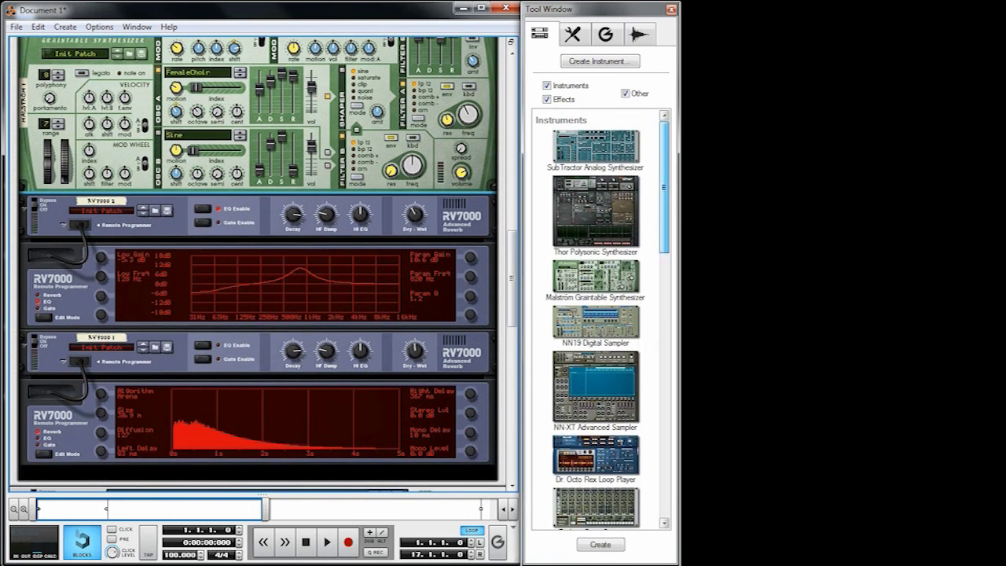
left_click_drag(596, 386, 279, 318)
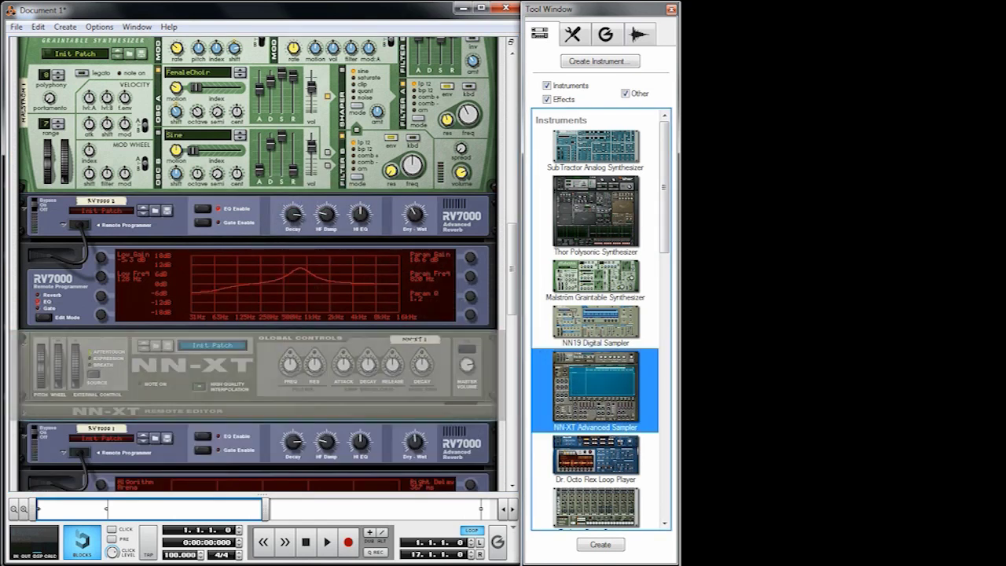
Route the NN-XT's main stereo outputs into Thor's Audio In 3 and Audio In 4 at the back of the rack
key("Tab")
scroll(287, 218, "up", 8)
left_click_drag(299, 359, 390, 129)
scroll(285, 277, "up", 5)
scroll(390, 129, "down", 5)
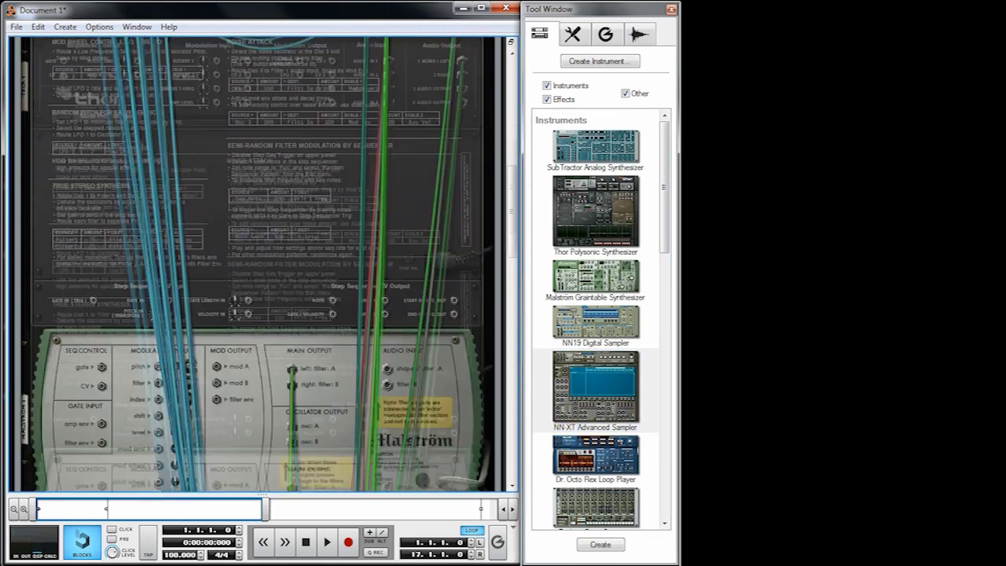
scroll(268, 263, "down", 3)
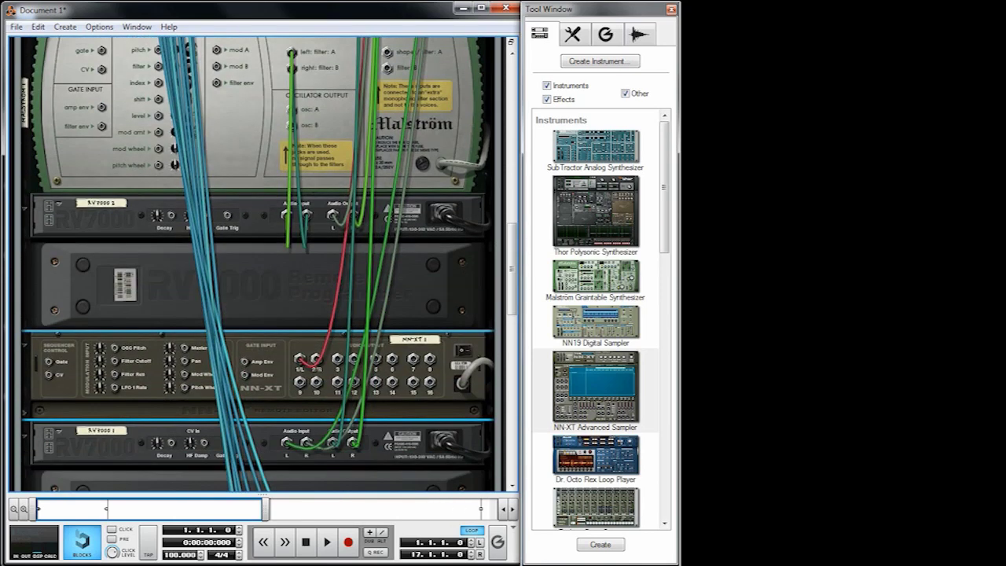
scroll(267, 263, "up", 6)
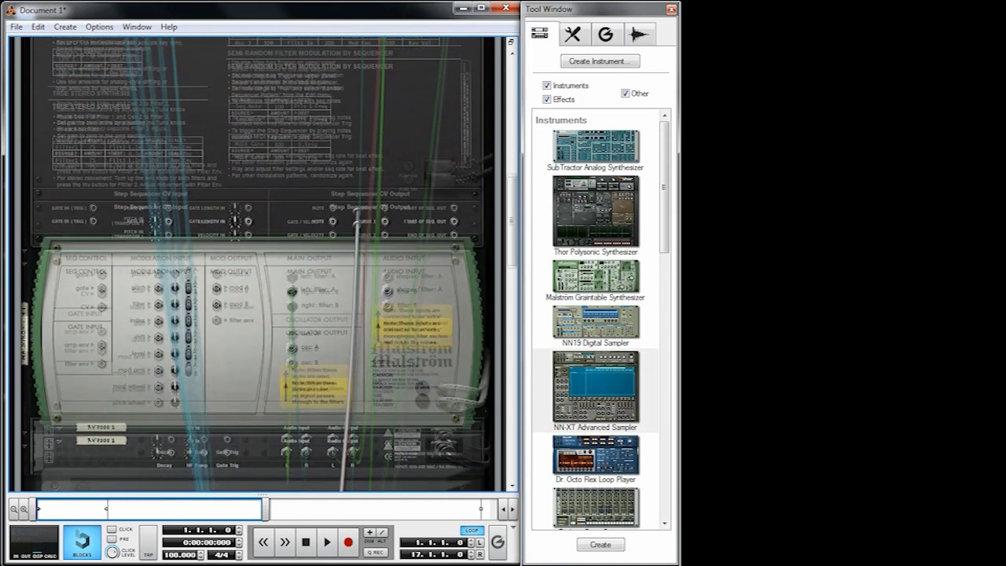
scroll(267, 264, "up", 3)
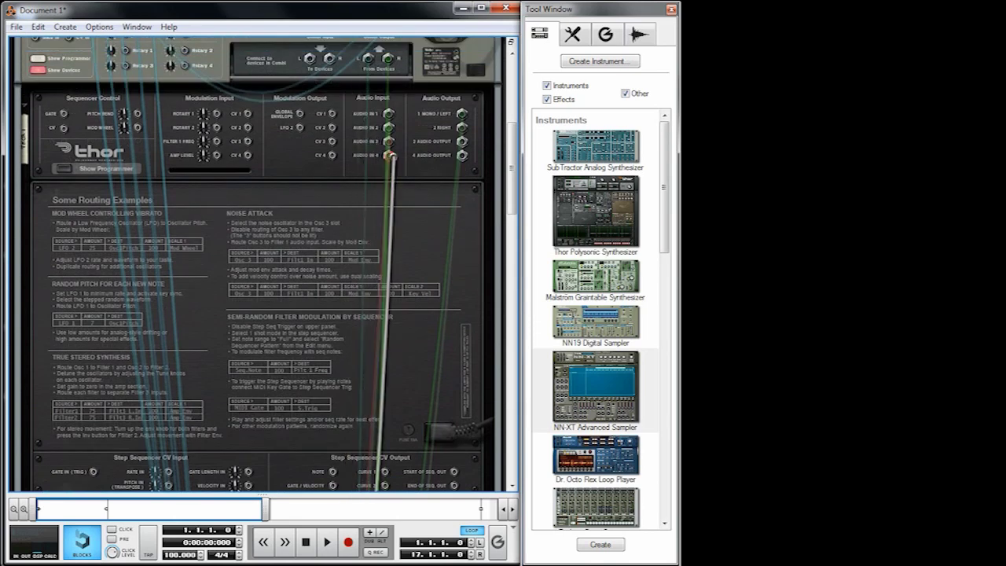
scroll(267, 264, "down", 6)
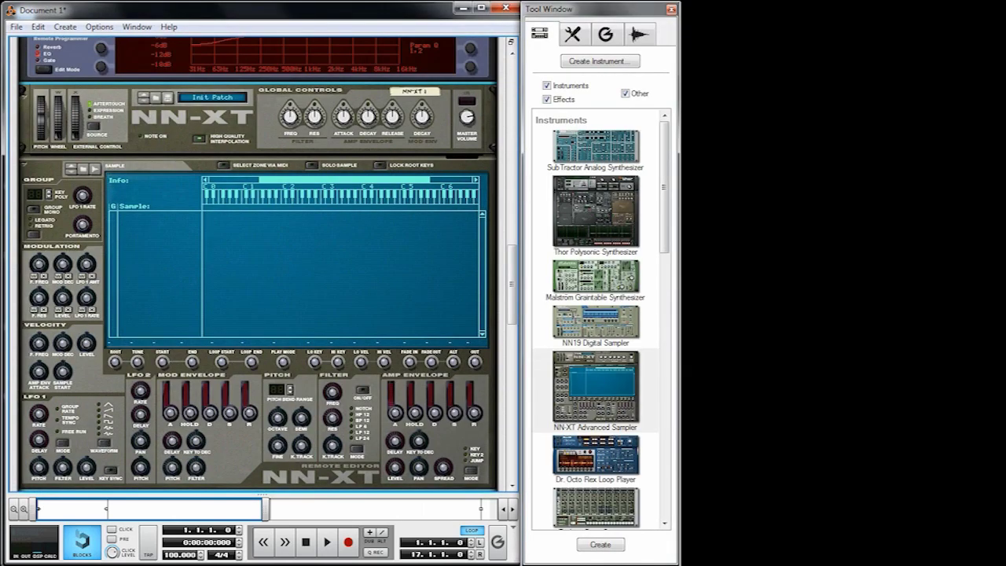
Load the Jazz Gt Muted patch from the factory bank's Guitar and Plucked folder into the NN-XT
left_click(155, 98)
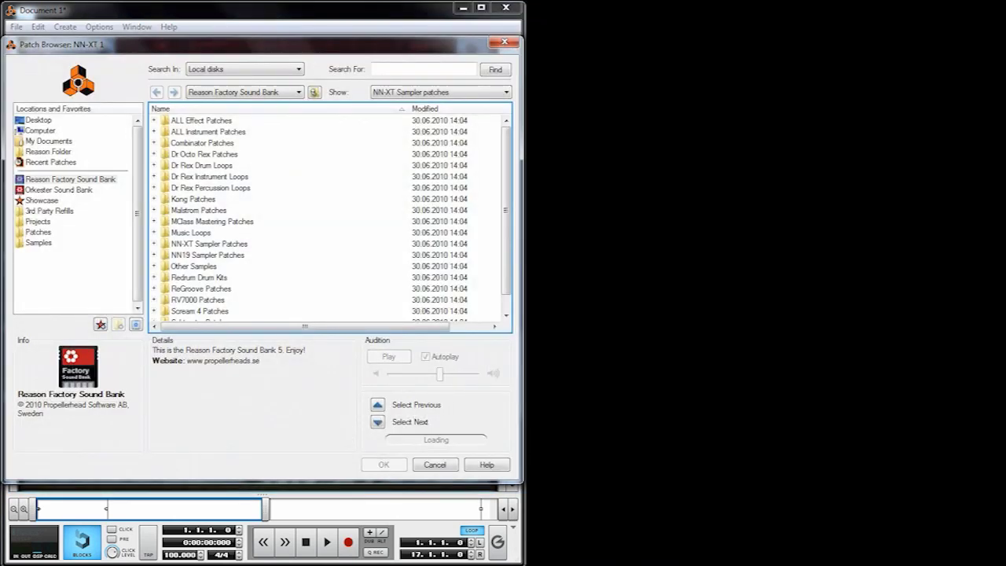
left_click(154, 243)
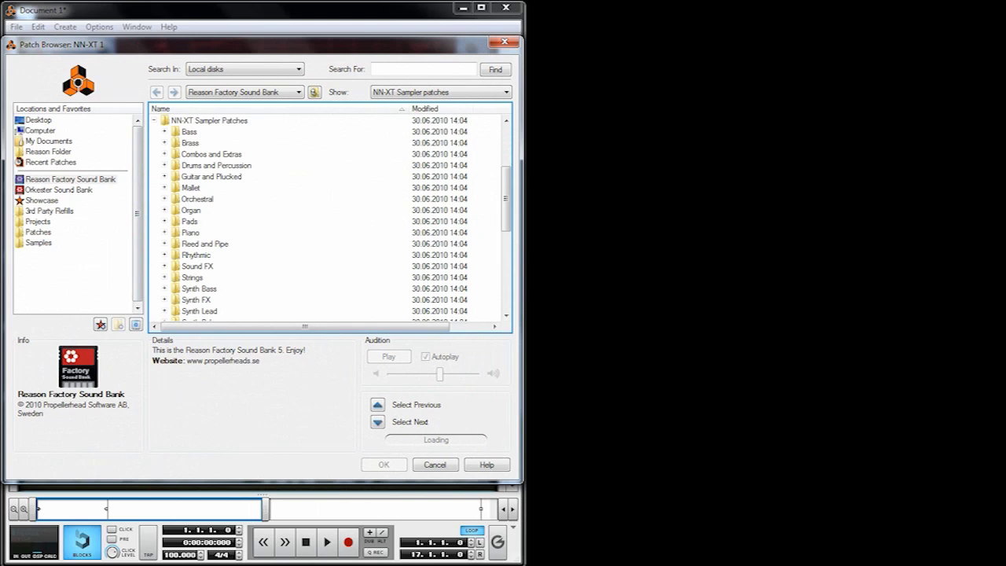
left_click(164, 177)
scroll(164, 177, "down", 14)
scroll(330, 216, "down", 12)
scroll(330, 216, "up", 3)
scroll(330, 216, "down", 6)
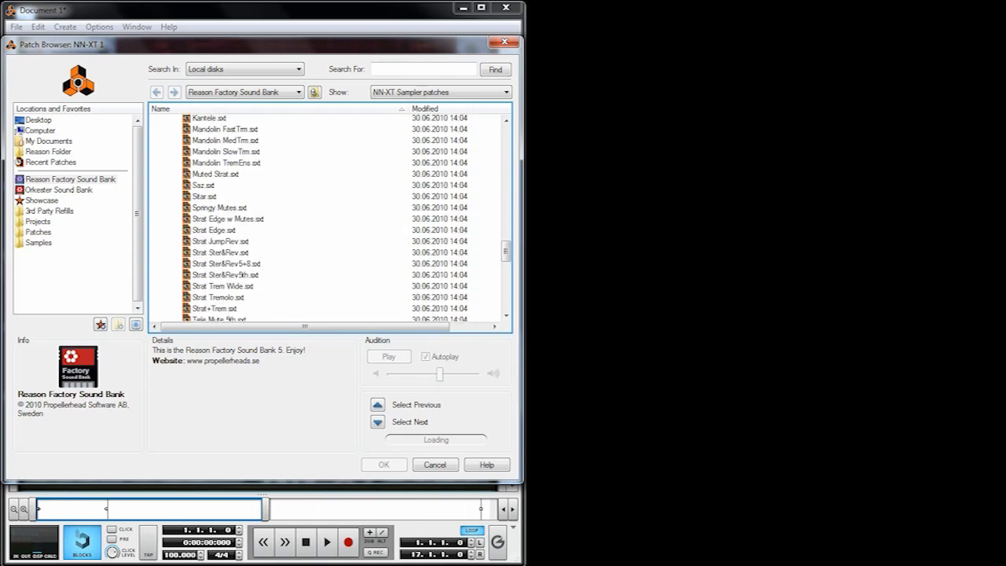
scroll(330, 216, "down", 4)
scroll(330, 216, "up", 10)
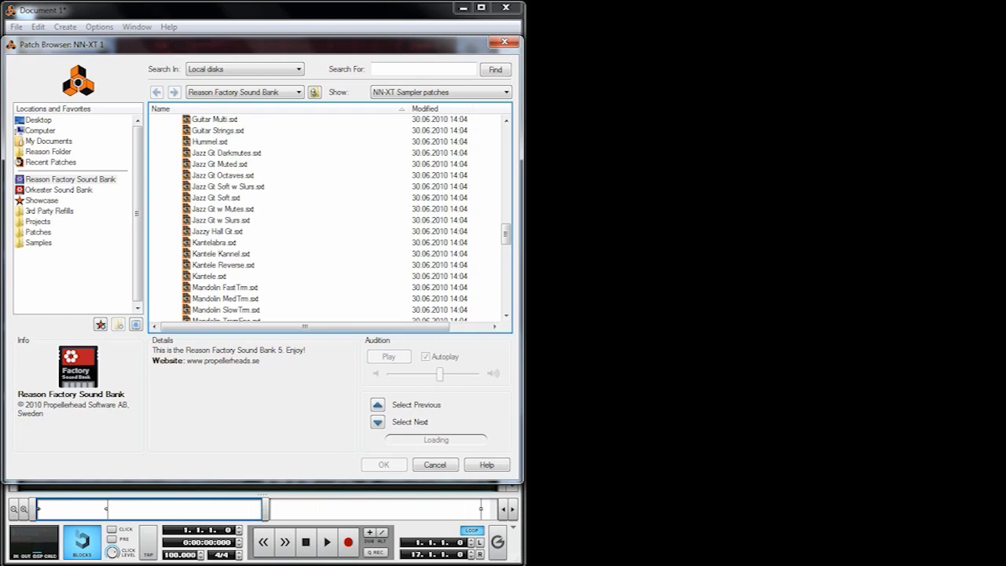
double_click(219, 164)
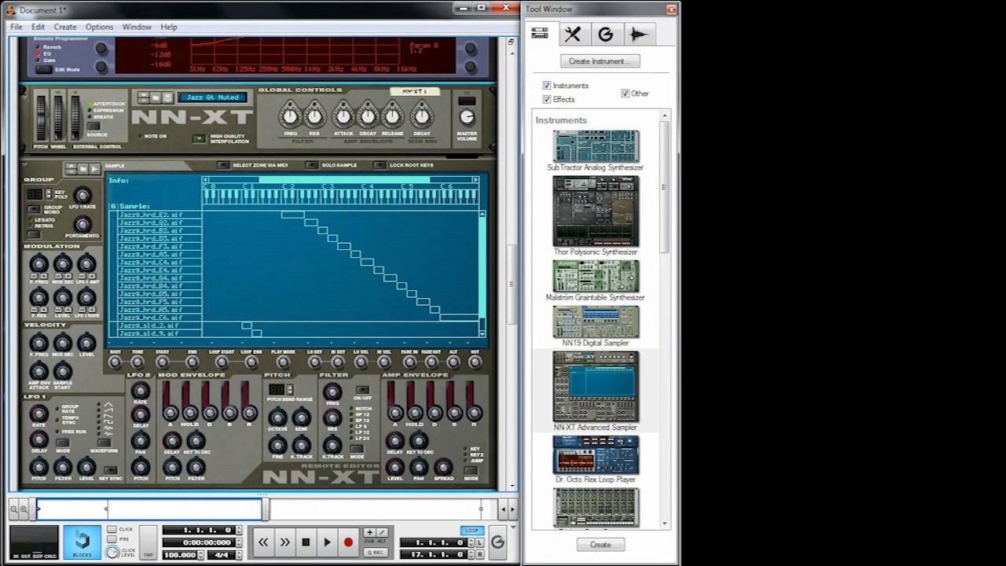
Set Audio Input 3 and Audio Input 4 as sources in the next two free rows of Thor's modulation matrix
scroll(258, 265, "up", 3)
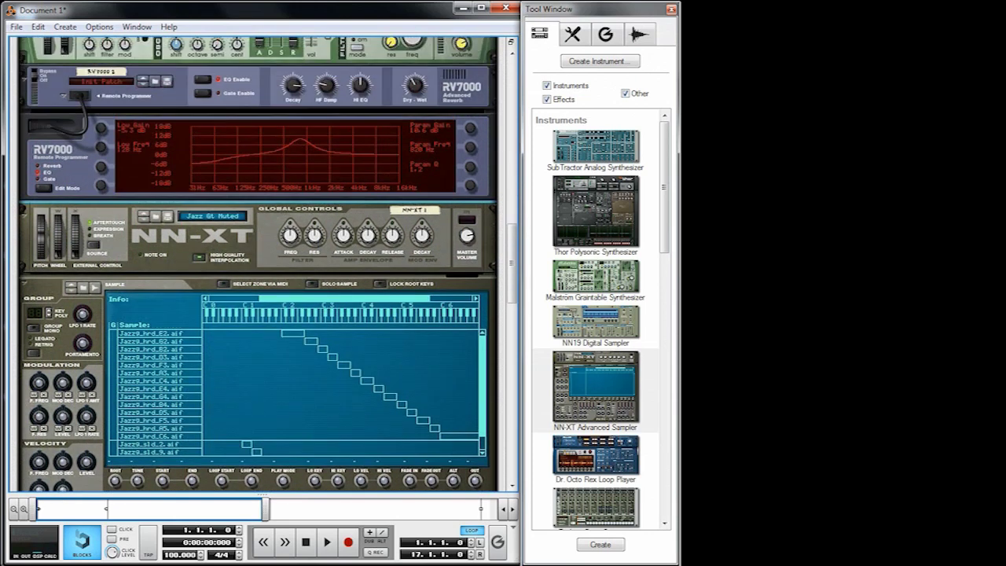
scroll(258, 265, "up", 6)
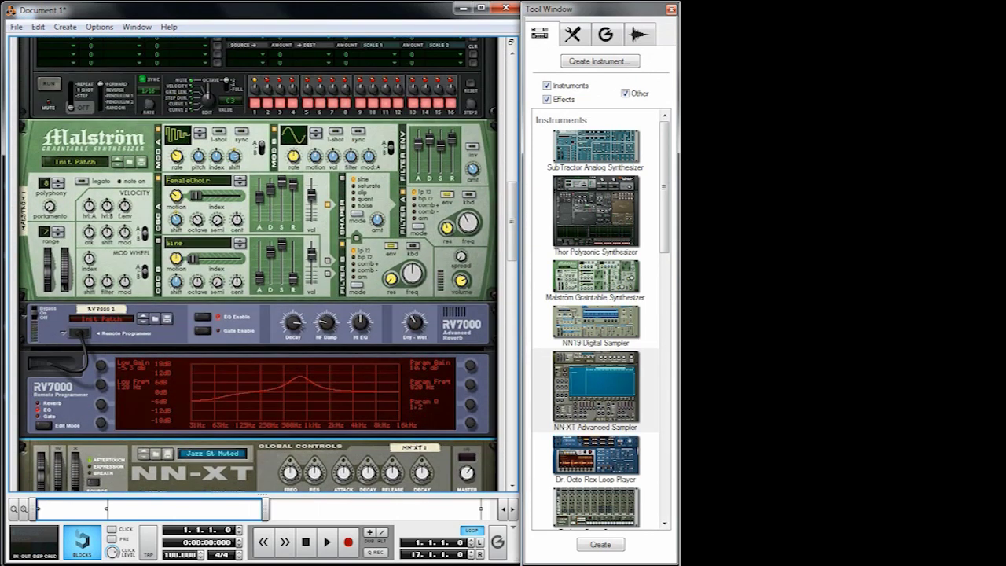
scroll(258, 264, "up", 3)
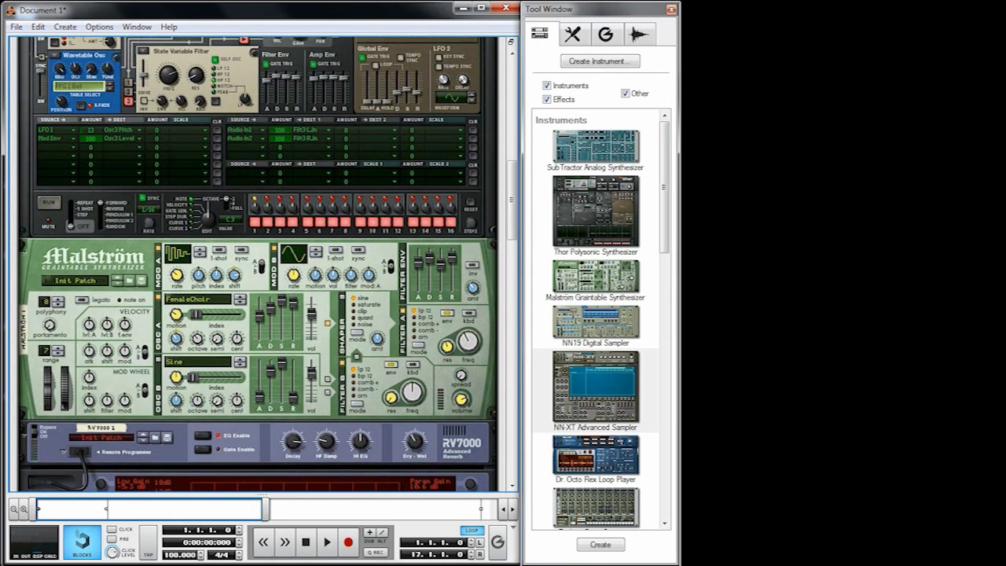
left_click(236, 150)
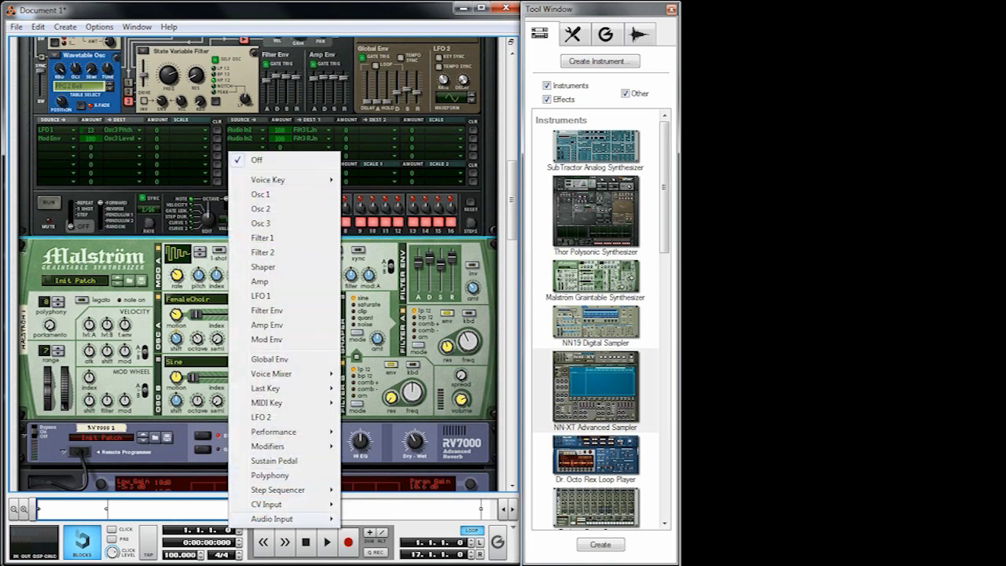
mouse_move(283, 519)
left_click(361, 548)
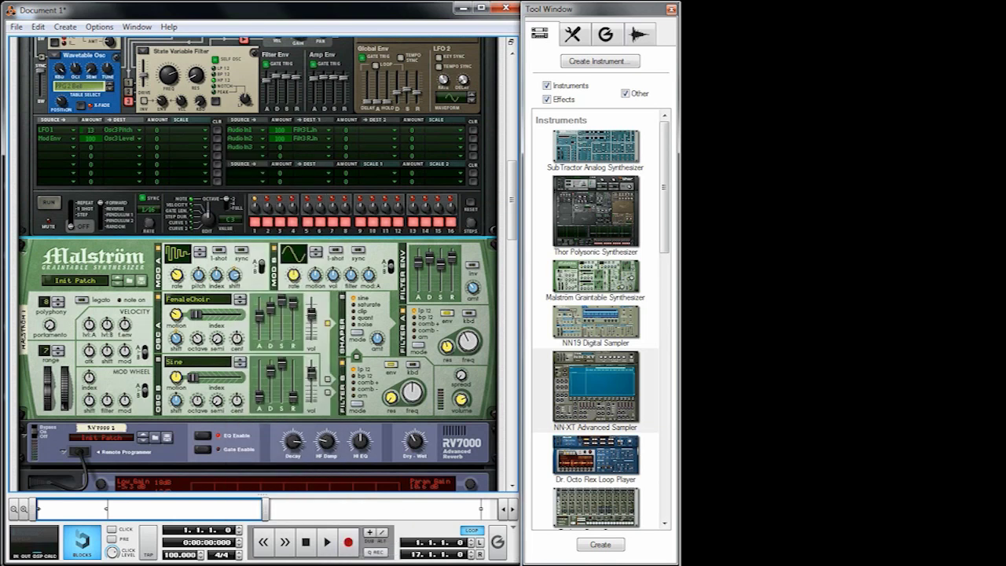
left_click(236, 155)
mouse_move(283, 526)
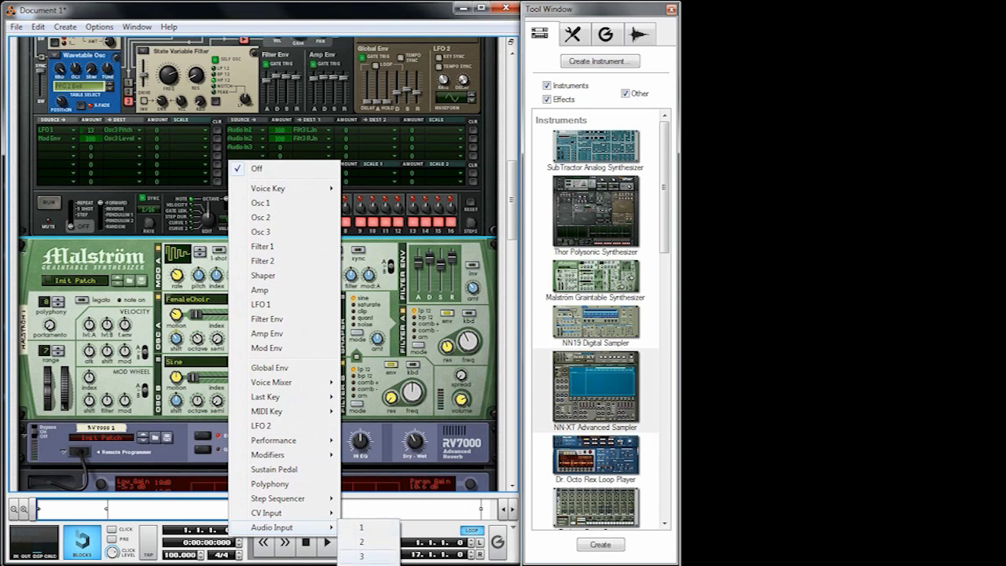
left_click(362, 562)
Send Audio In 3 to Filter 3 Left In and Audio In 4 to Filter 3 Right In, each with an amount of 100
left_click(311, 156)
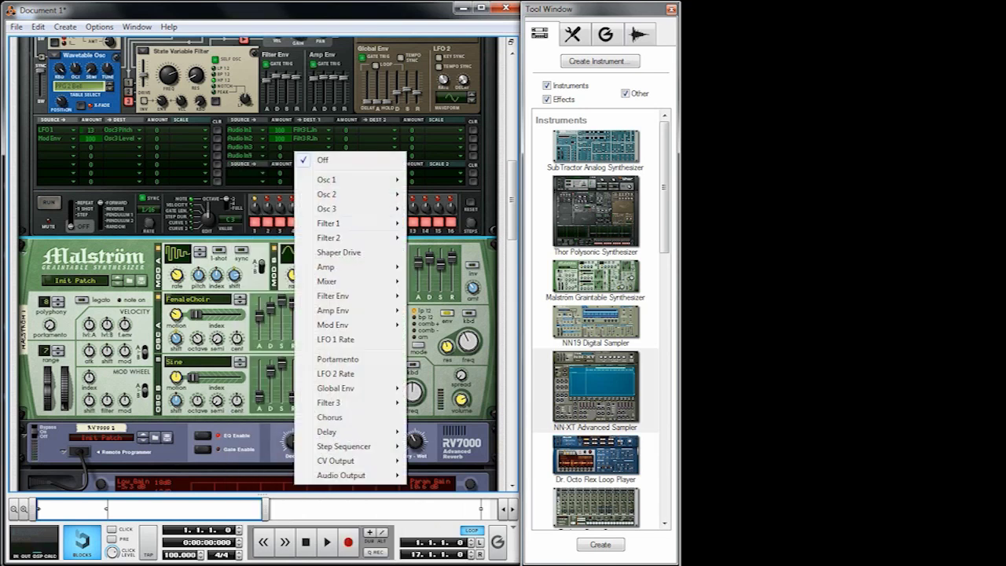
mouse_move(362, 475)
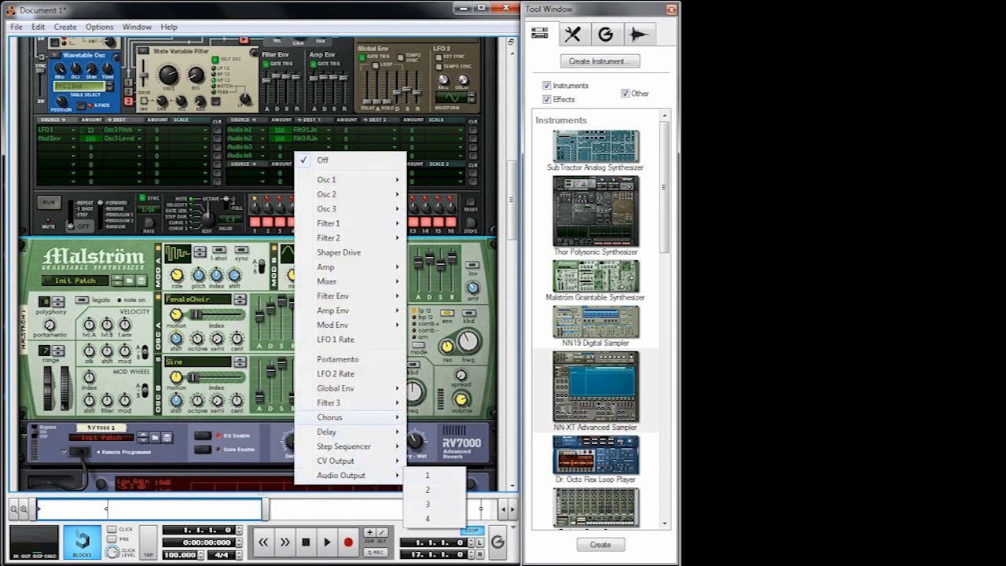
mouse_move(338, 403)
left_click(437, 403)
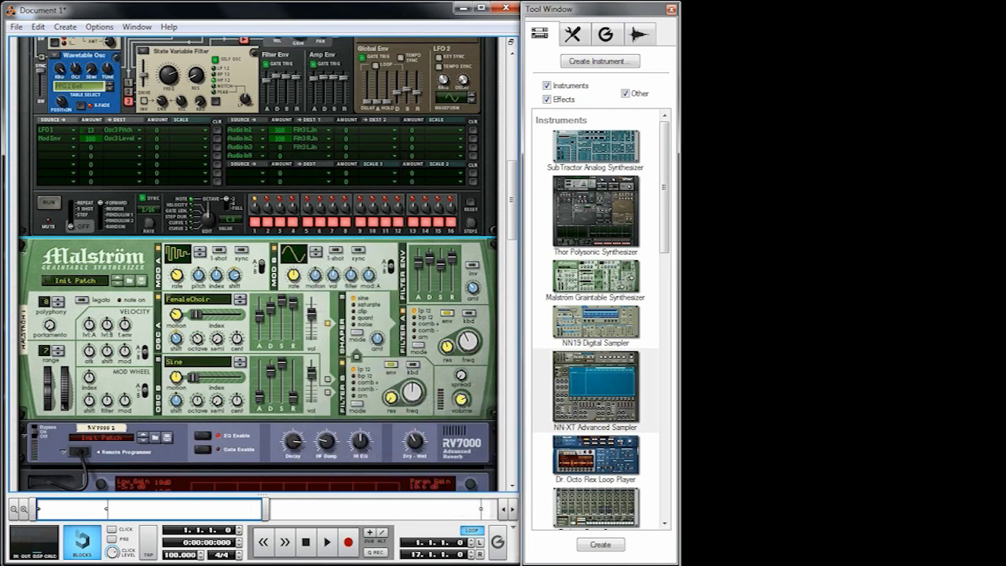
left_click(310, 156)
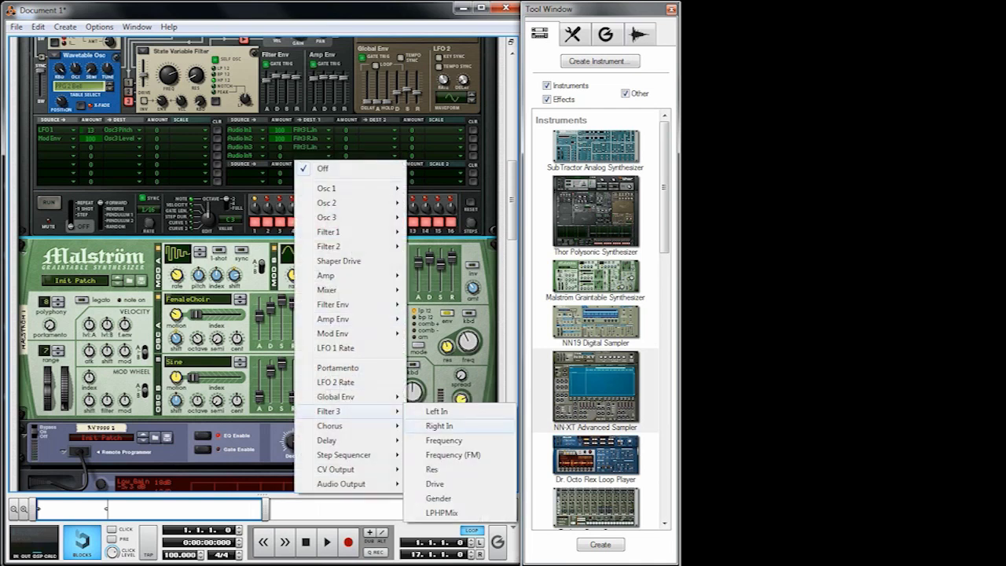
left_click(437, 426)
left_click_drag(280, 147, 280, 79)
Set the NN-XT's Master Volume to 108
scroll(267, 264, "down", 3)
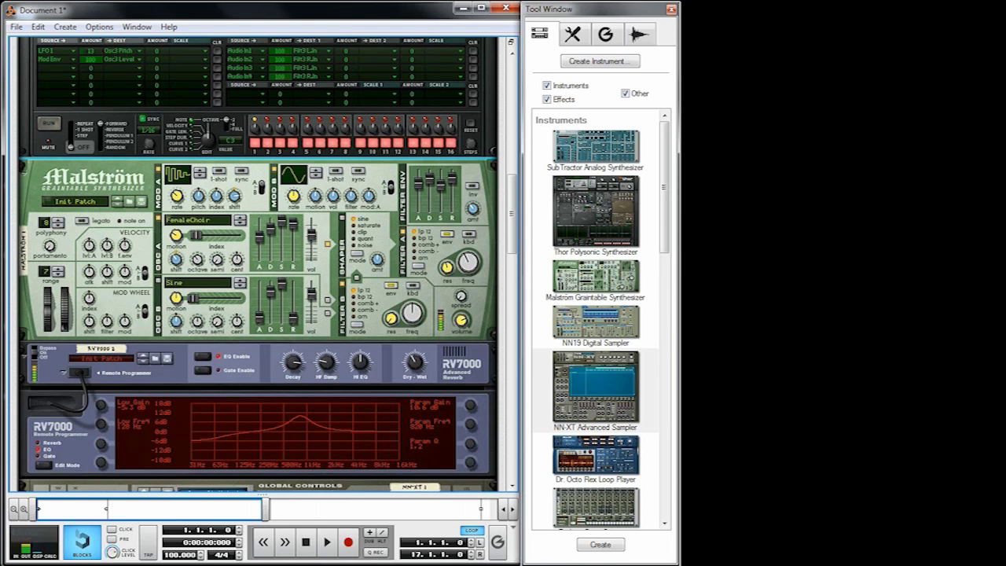
scroll(421, 316, "down", 5)
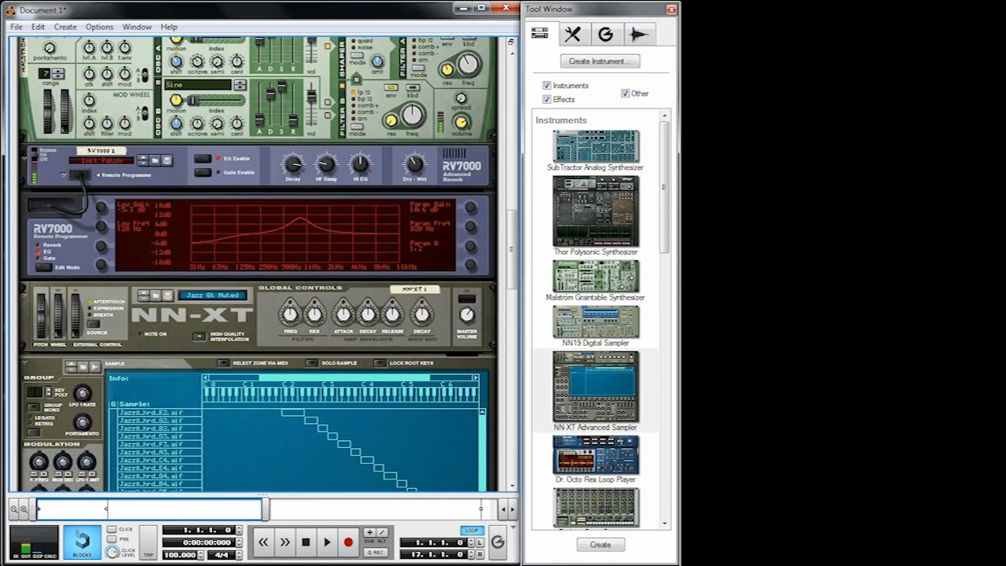
left_click_drag(467, 314, 467, 309)
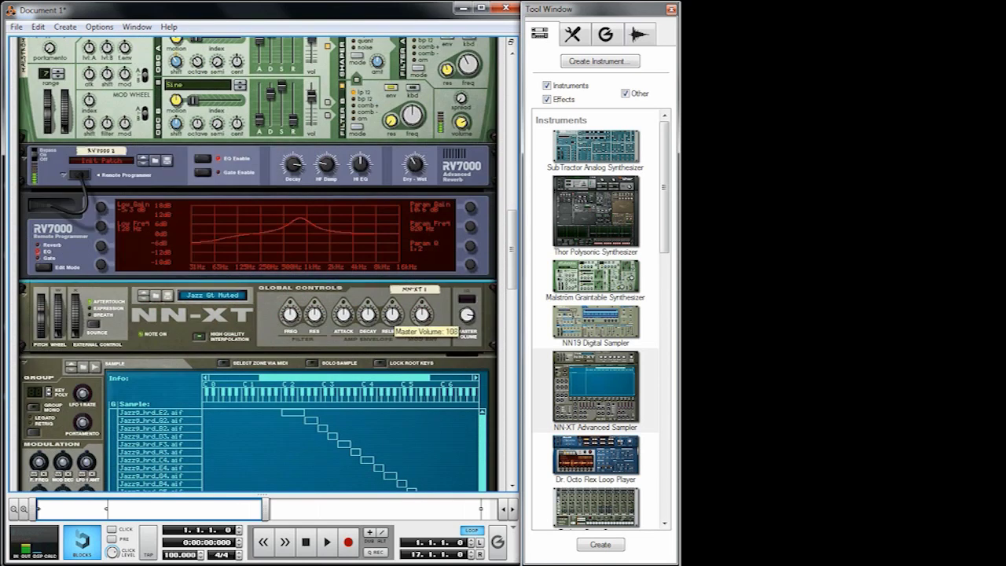
Replace the NN-XT's patch with Dulcimer from the factory guitar and plucked sounds
left_click(165, 295)
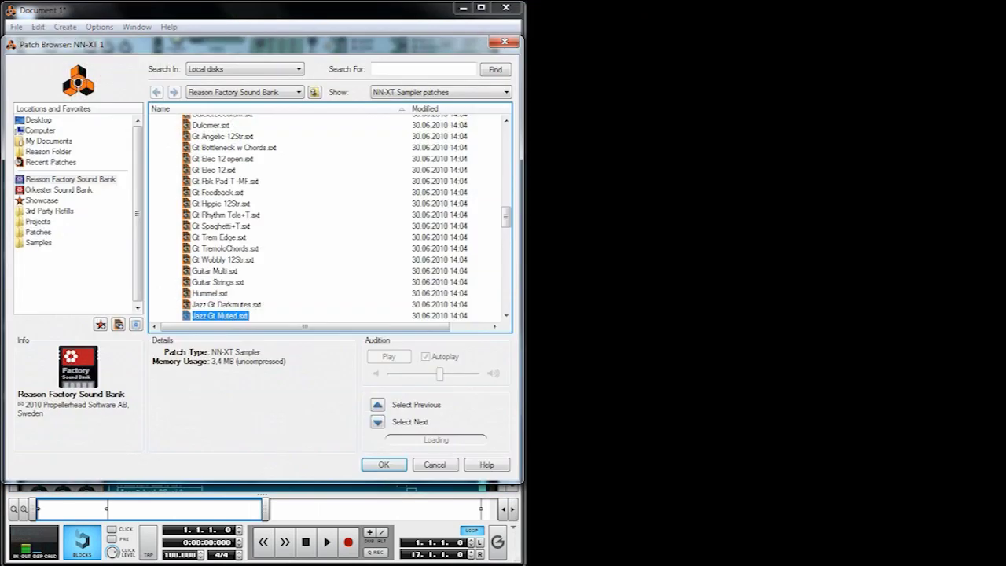
scroll(324, 221, "up", 1)
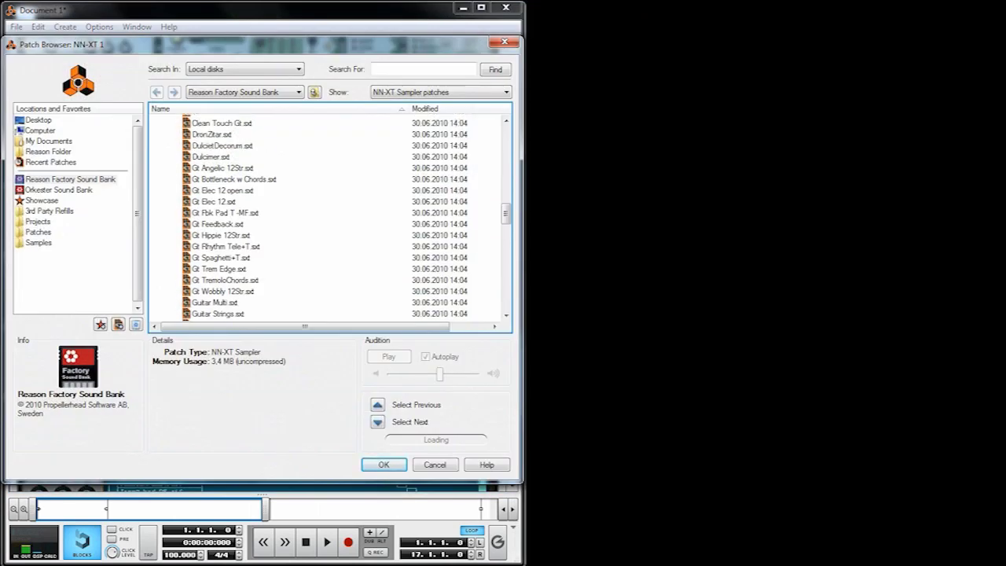
scroll(327, 217, "up", 2)
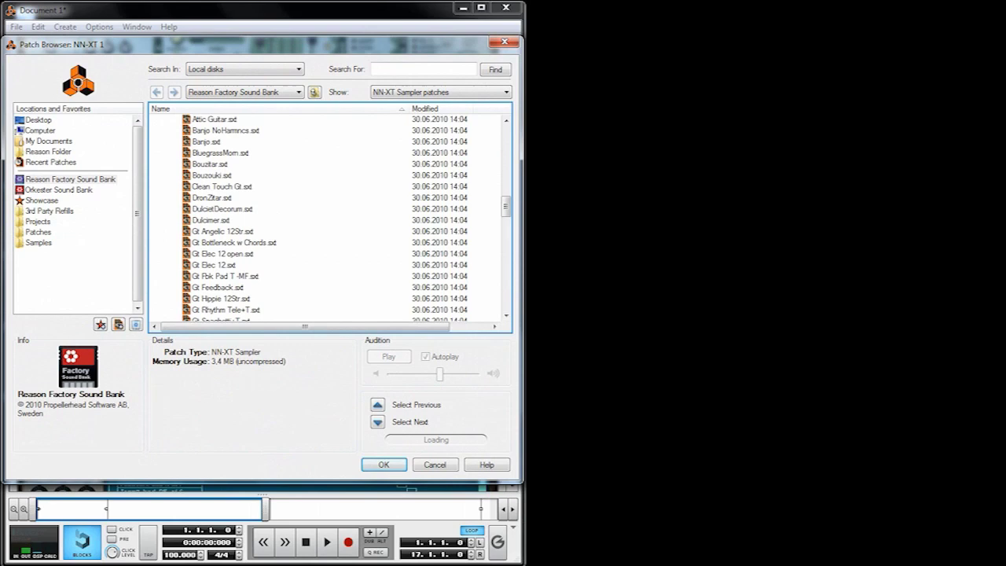
double_click(211, 220)
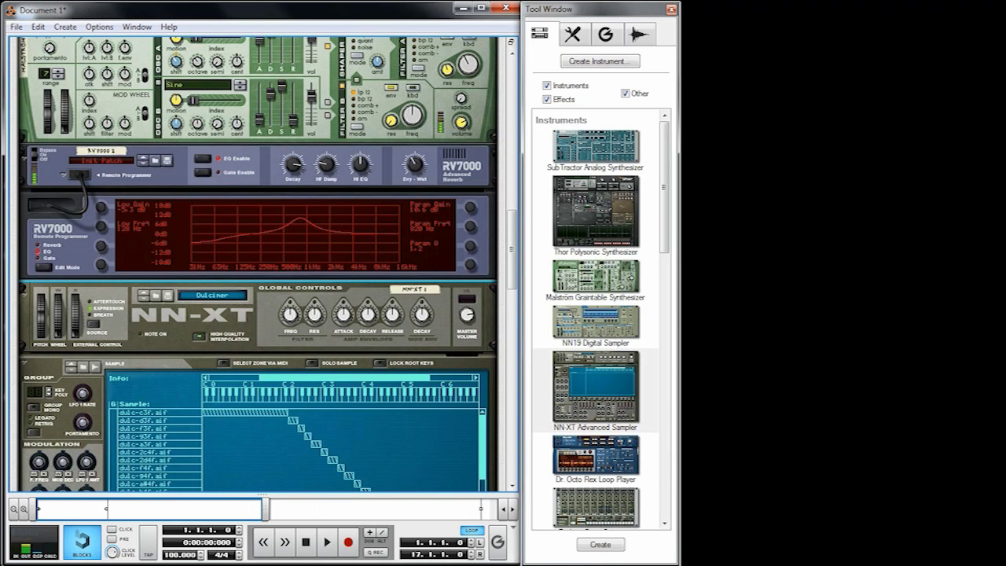
Select all sample zones in the NN-XT editor and check their filter frequency and volume velocity amounts
scroll(258, 264, "down", 3)
left_click(436, 357)
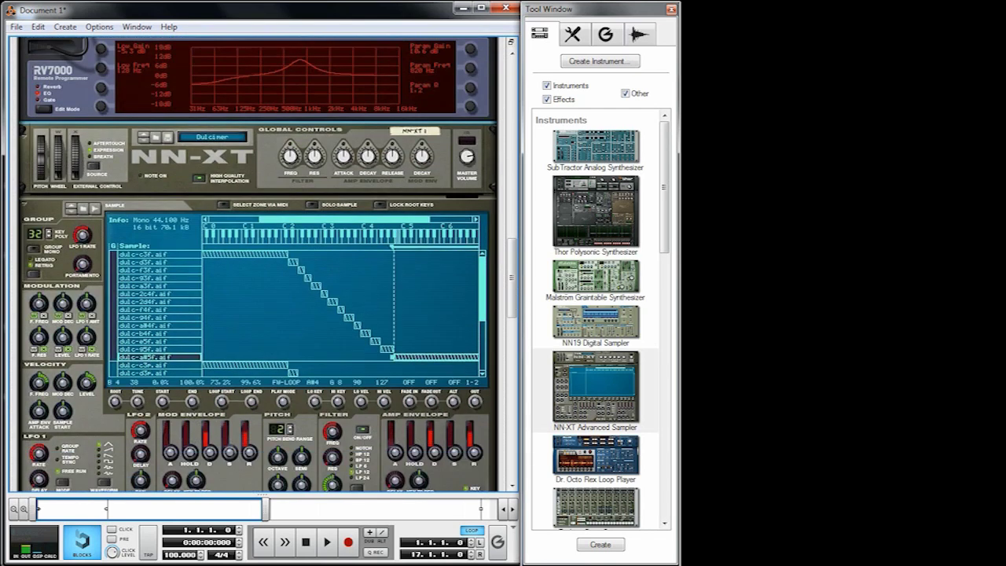
key("ctrl+a")
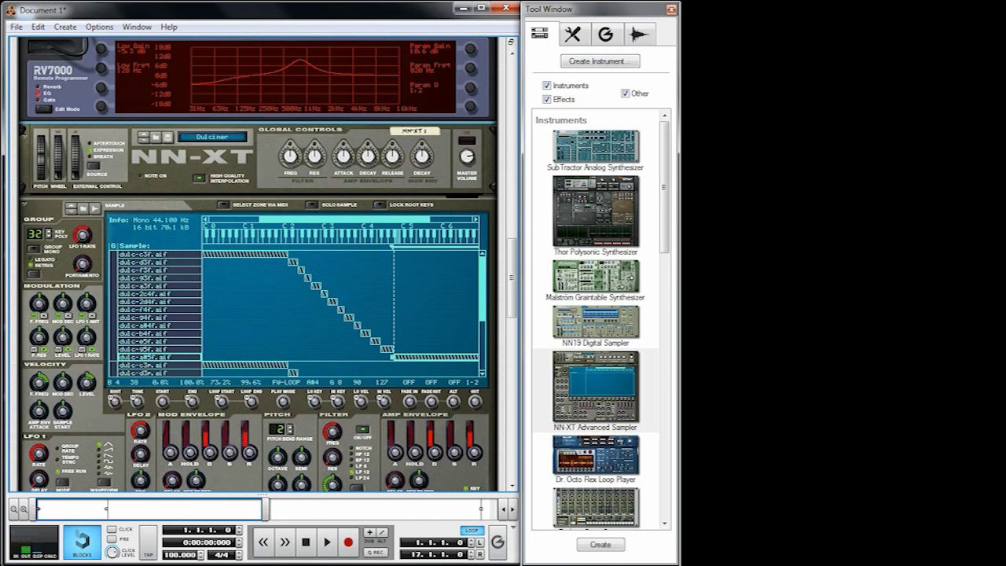
mouse_move(39, 383)
mouse_move(86, 384)
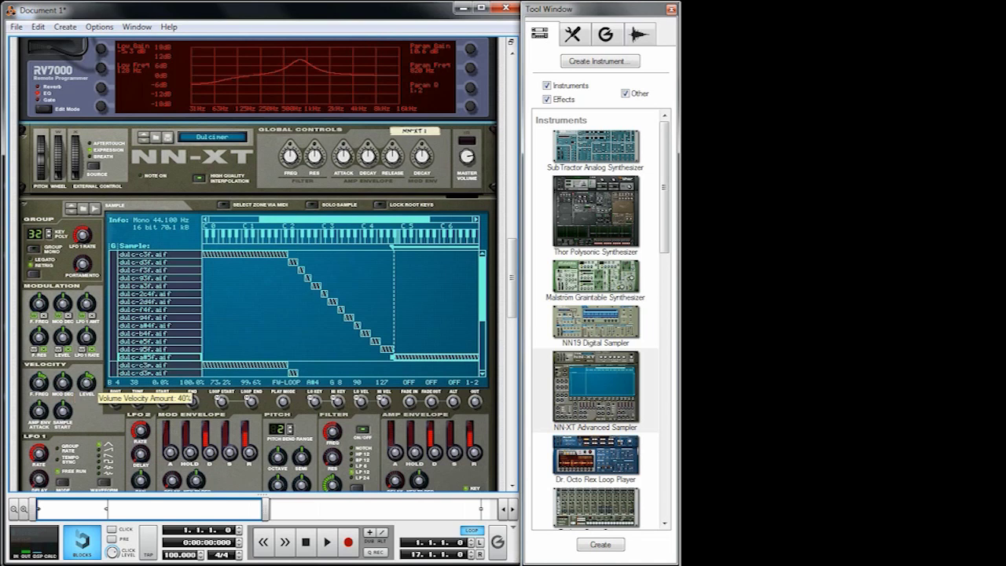
Add a third RV7000 Advanced Reverb directly after the NN-XT and unfold its remote programmer
scroll(258, 264, "down", 5)
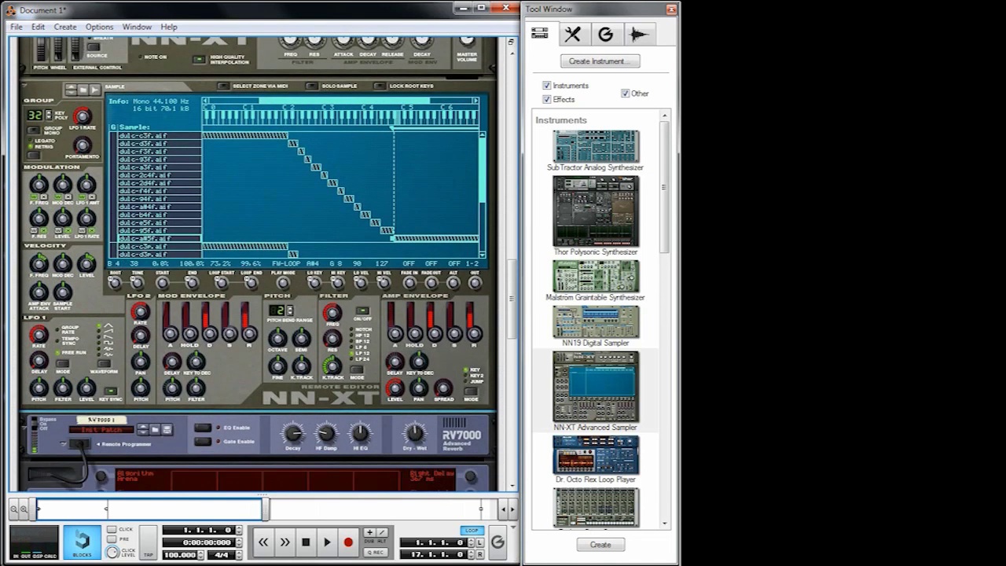
right_click(227, 177)
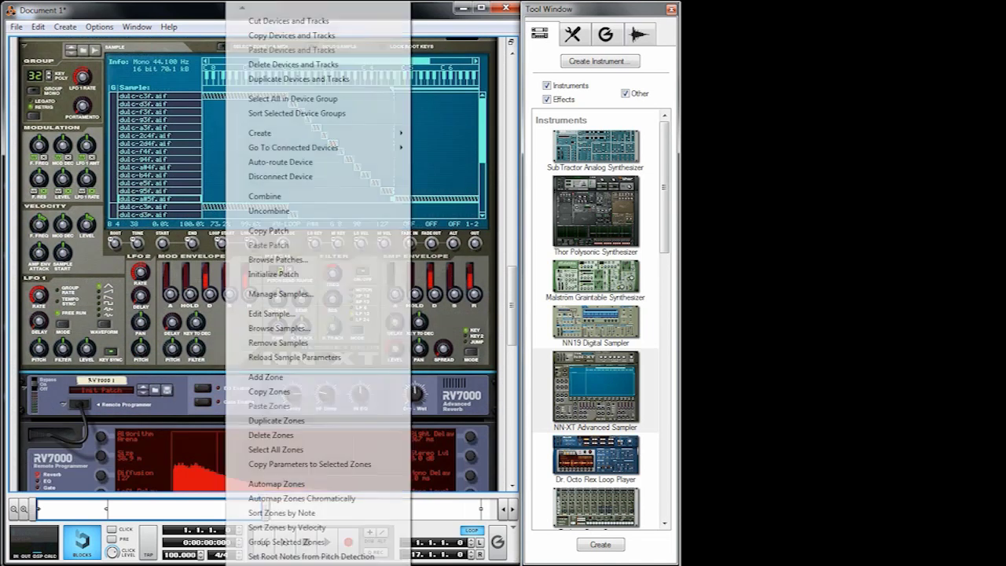
mouse_move(271, 133)
mouse_move(315, 133)
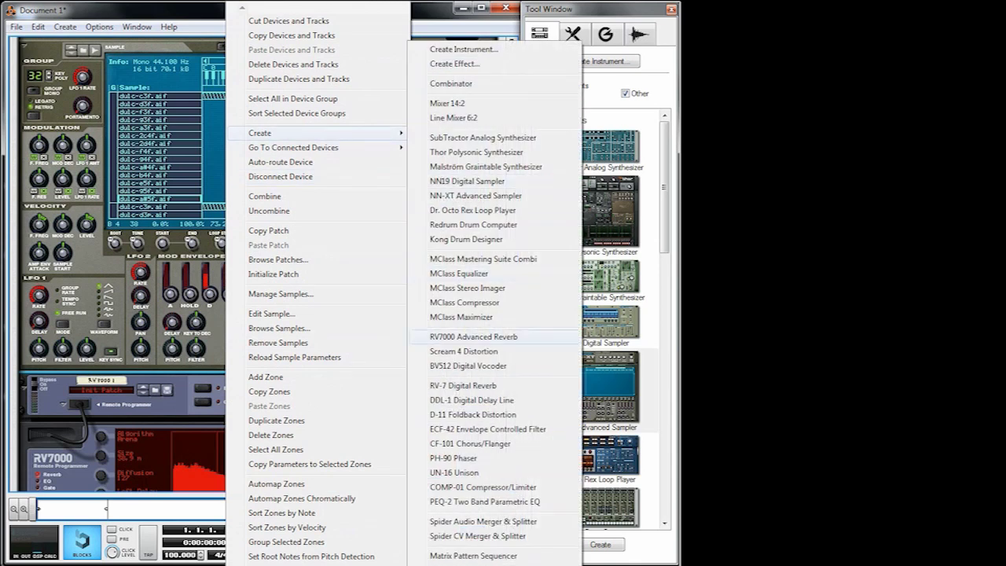
left_click(456, 336)
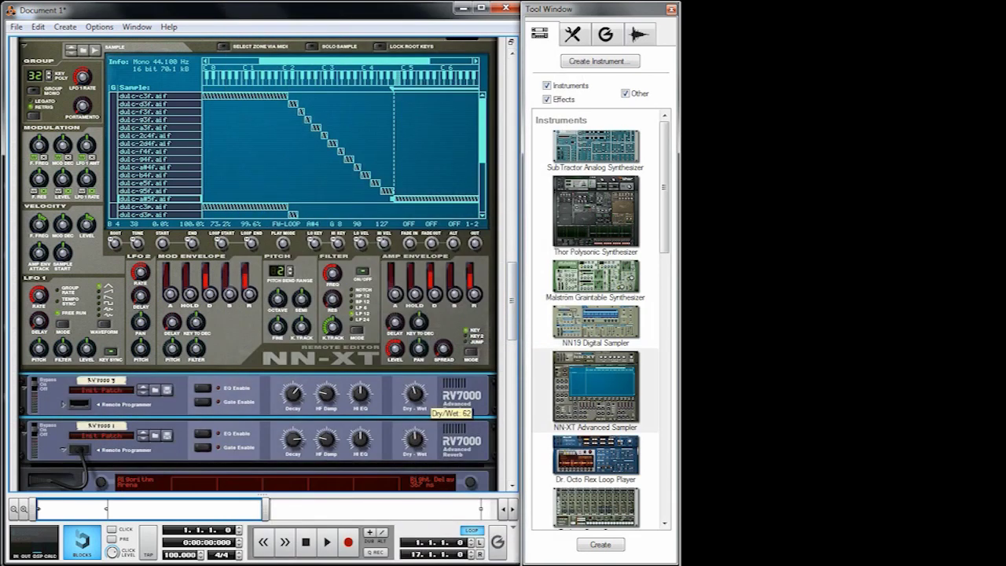
left_click(63, 404)
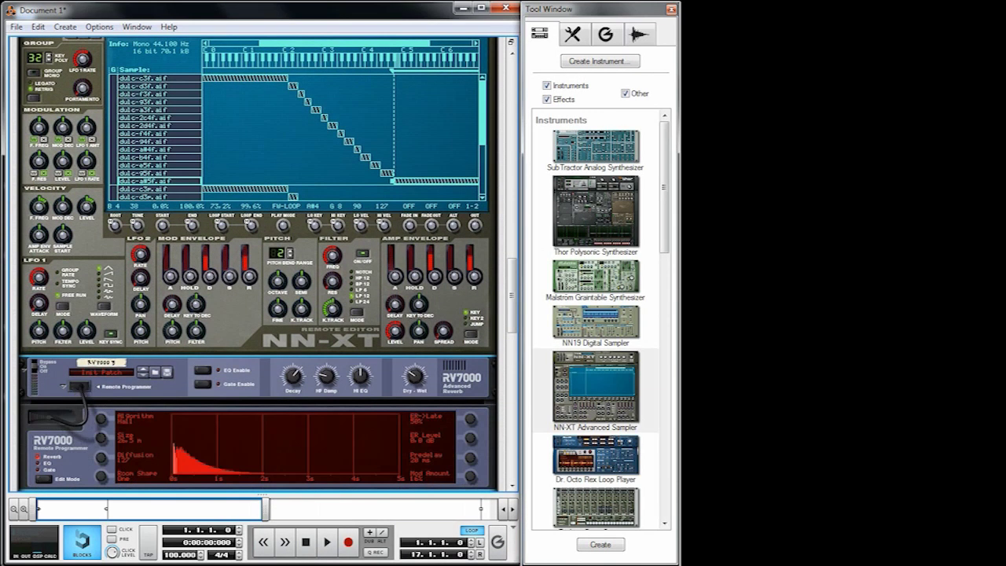
Set the third RV7000 to the Echo algorithm with a tempo-synced 2/16 echo time and a dry/wet of 28
left_click_drag(102, 420, 101, 412)
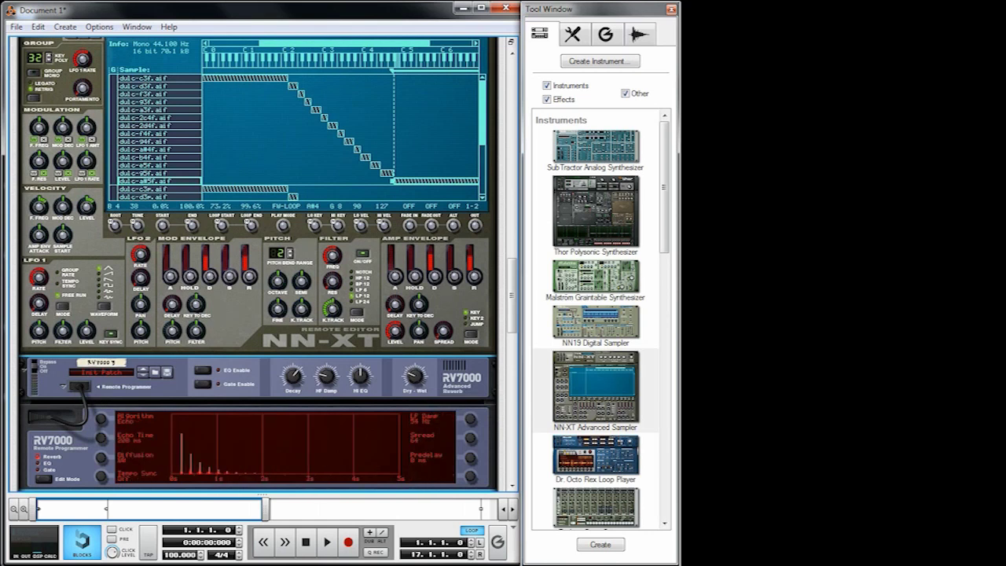
scroll(263, 265, "down", 1)
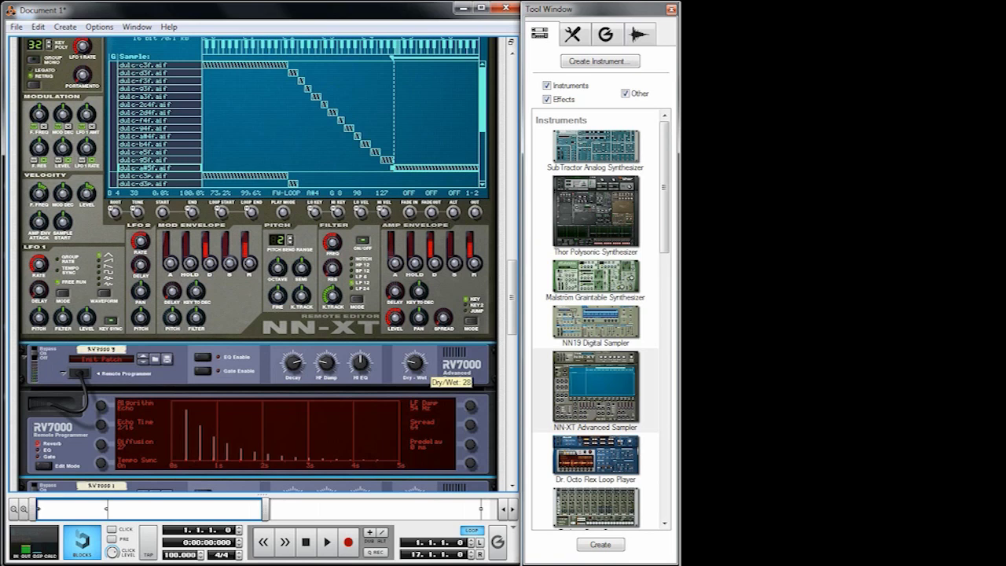
Add an MClass Equalizer after the last RV7000 in the Combinator, followed by an MClass Compressor
scroll(302, 296, "down", 5)
left_click_drag(665, 187, 664, 190)
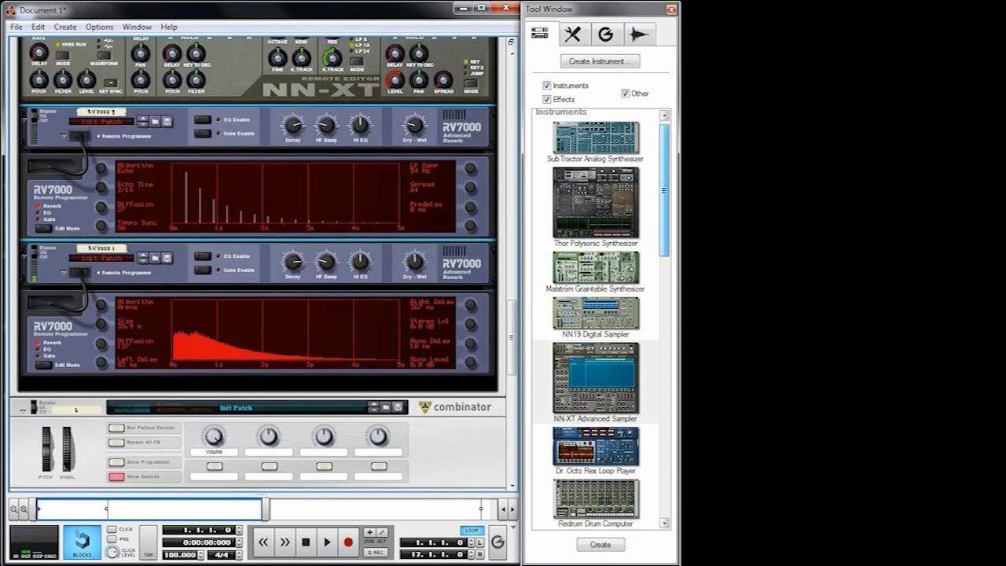
scroll(601, 315, "down", 15)
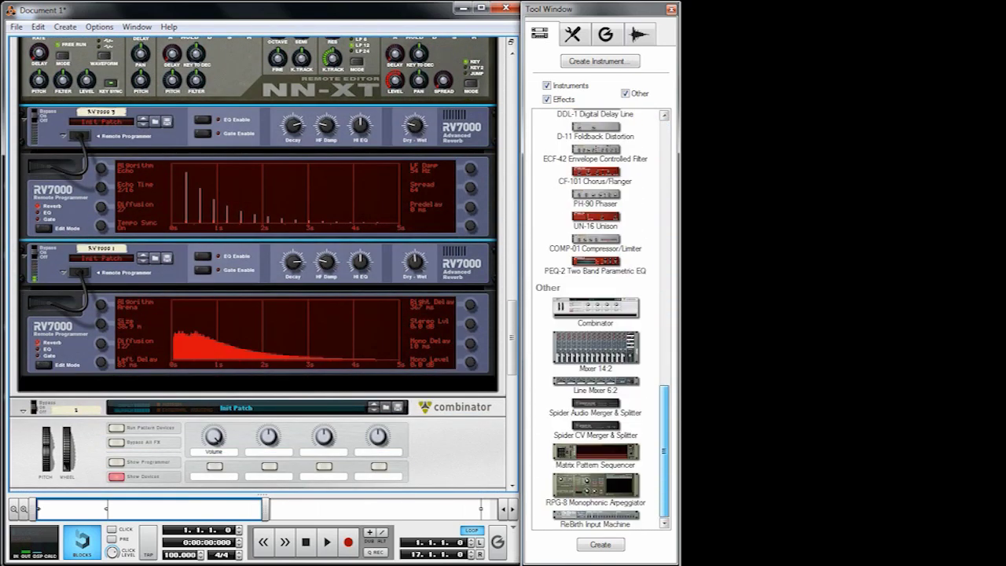
scroll(602, 314, "up", 10)
left_click_drag(595, 259, 337, 372)
left_click_drag(595, 307, 331, 477)
scroll(332, 478, "down", 3)
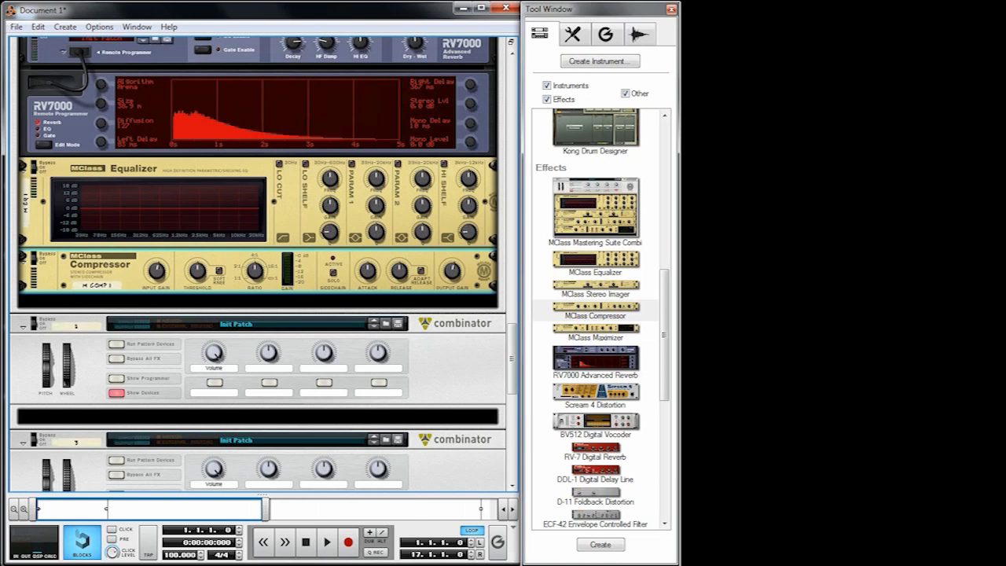
Enable the equalizer's Parametric 1 band as a slight low-mid boost, and set the compressor's input gain to -1.3 dB
scroll(264, 264, "up", 2)
left_click(351, 243)
left_click_drag(376, 284, 377, 272)
left_click_drag(377, 312, 377, 323)
left_click_drag(376, 284, 376, 311)
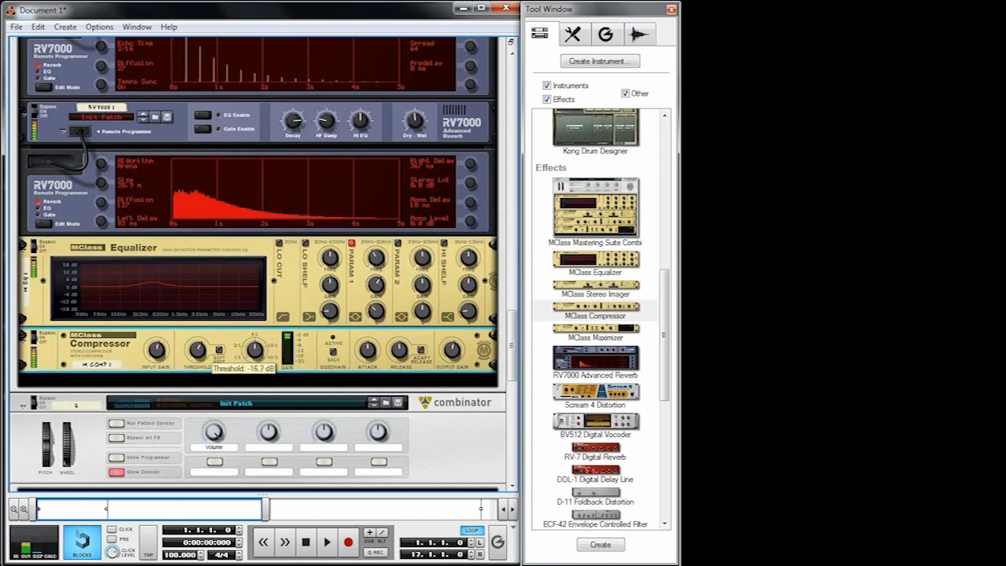
left_click_drag(156, 351, 156, 362)
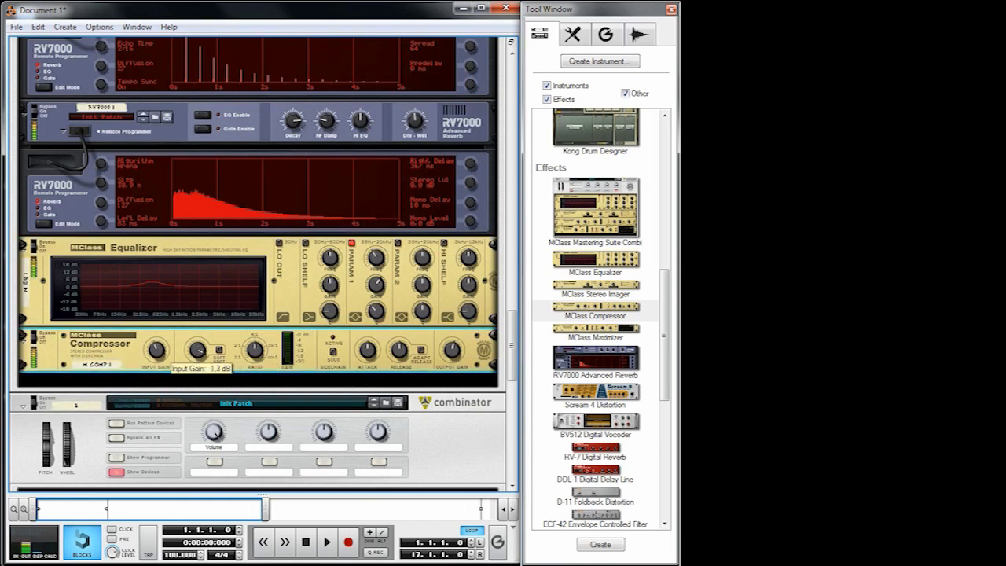
Enable the equalizer's Parametric 2 band and shape it into a gentle, wide cut in the high frequencies
left_click(398, 244)
left_click_drag(422, 285, 423, 321)
left_click_drag(422, 259, 423, 244)
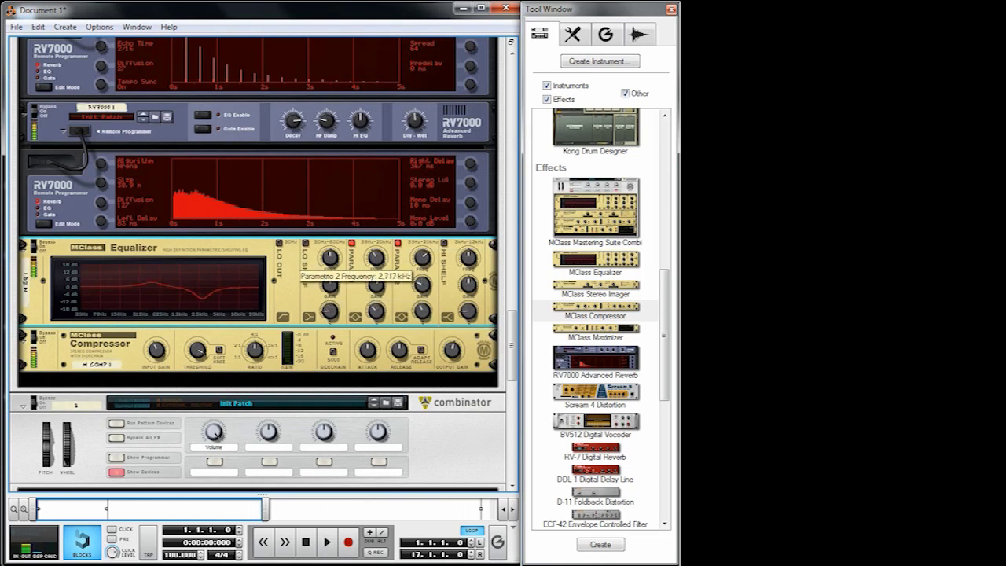
left_click_drag(423, 312, 422, 314)
left_click_drag(423, 259, 423, 261)
left_click_drag(376, 236, 376, 217)
left_click_drag(422, 259, 422, 262)
left_click_drag(422, 285, 422, 293)
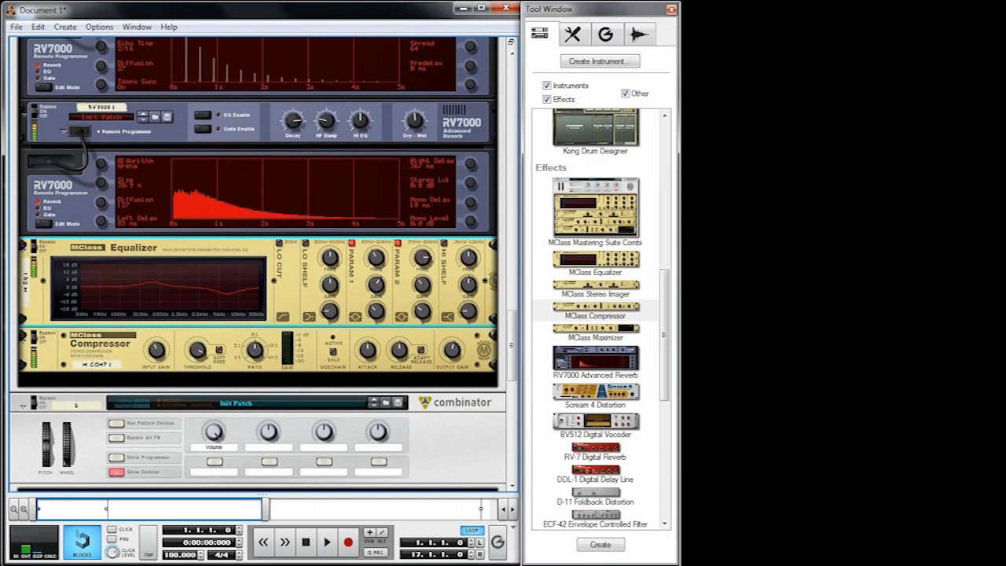
Set Thor's release polyphony to 6 and its polyphony to 10
scroll(263, 263, "up", 10)
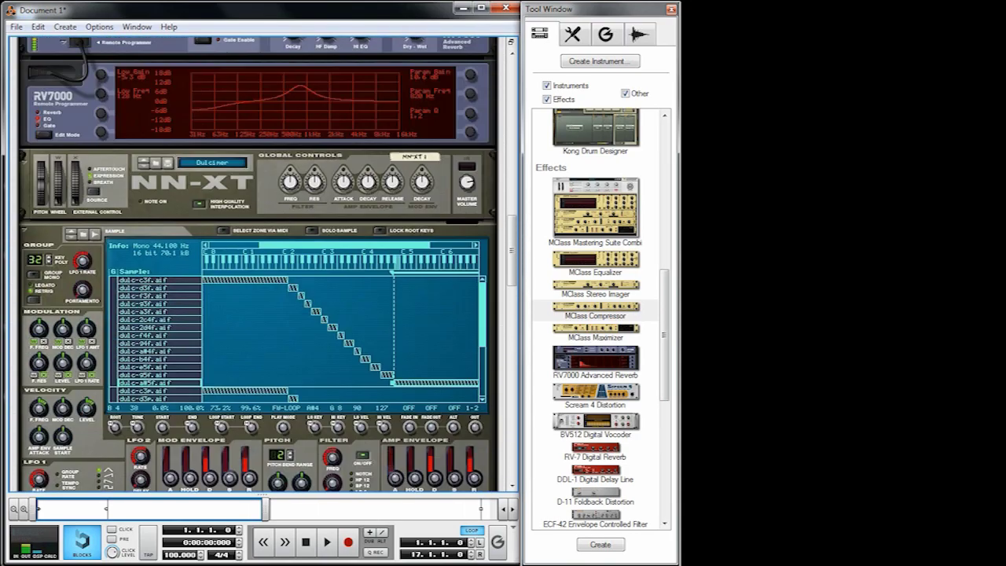
scroll(263, 264, "up", 15)
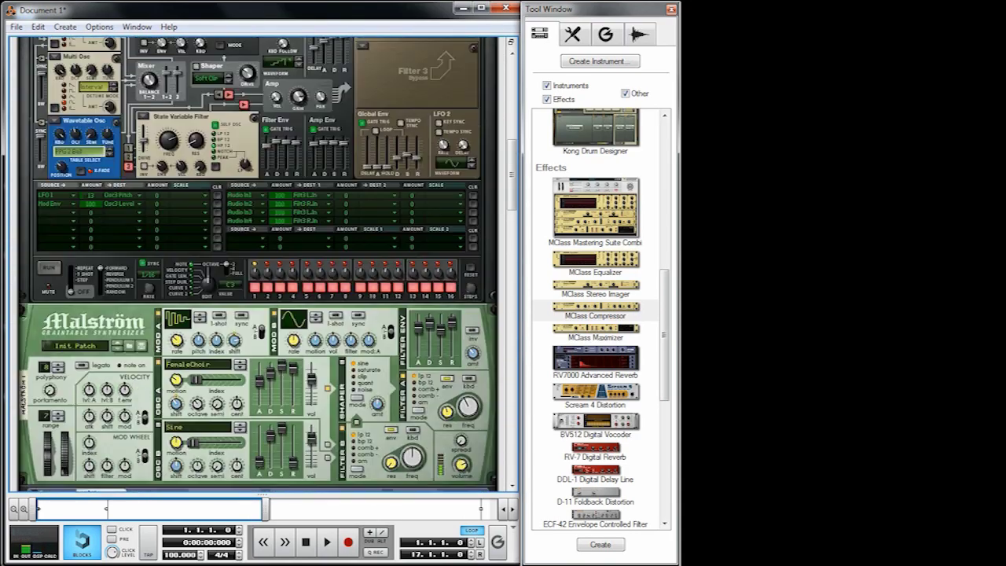
scroll(429, 271, "up", 3)
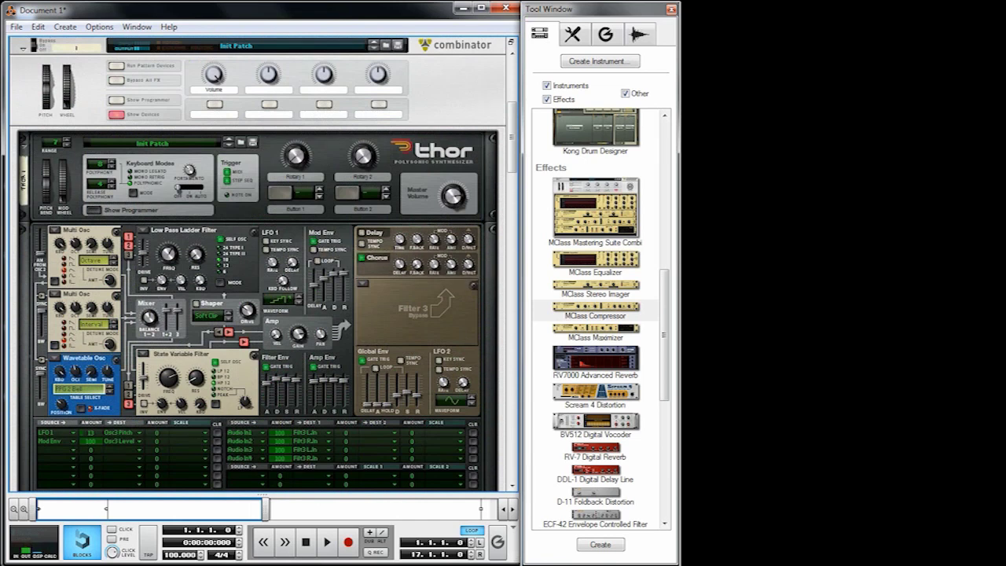
left_click(112, 180)
left_click(111, 181)
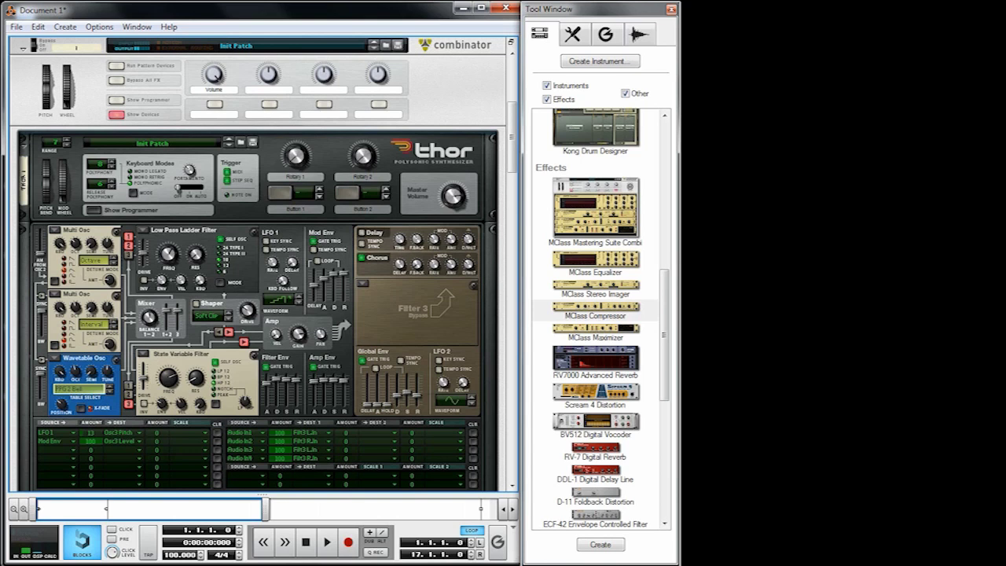
left_click(112, 161)
left_click(111, 162)
Set the Malström's polyphony to 10
scroll(263, 264, "down", 5)
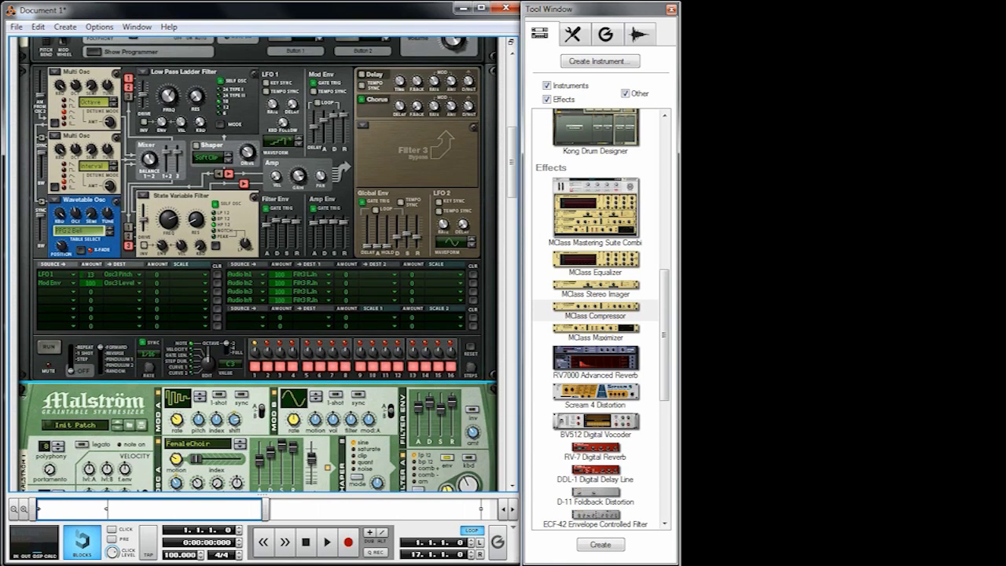
scroll(258, 264, "down", 3)
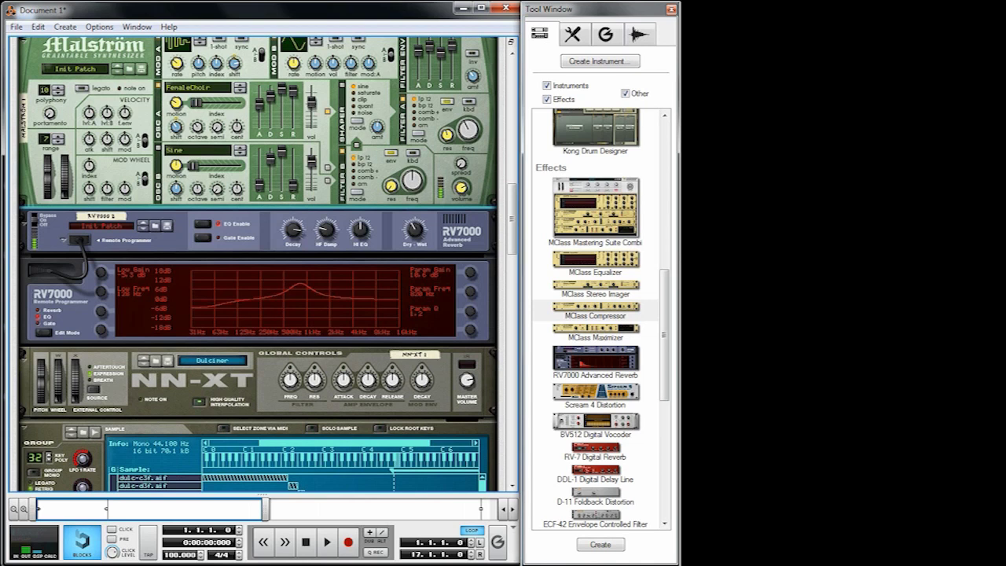
Check the LFO 1 rate on Thor
scroll(264, 264, "up", 6)
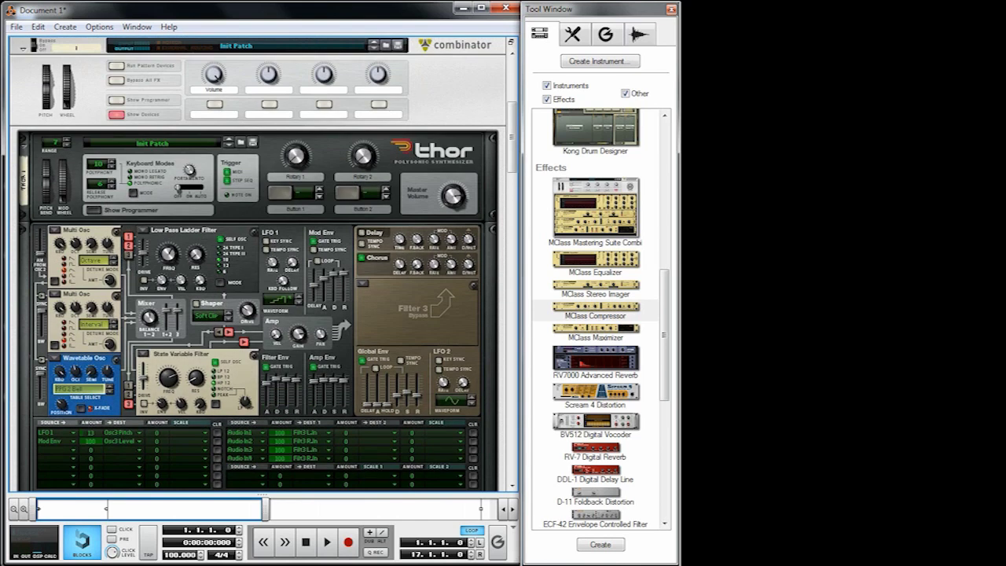
mouse_move(277, 269)
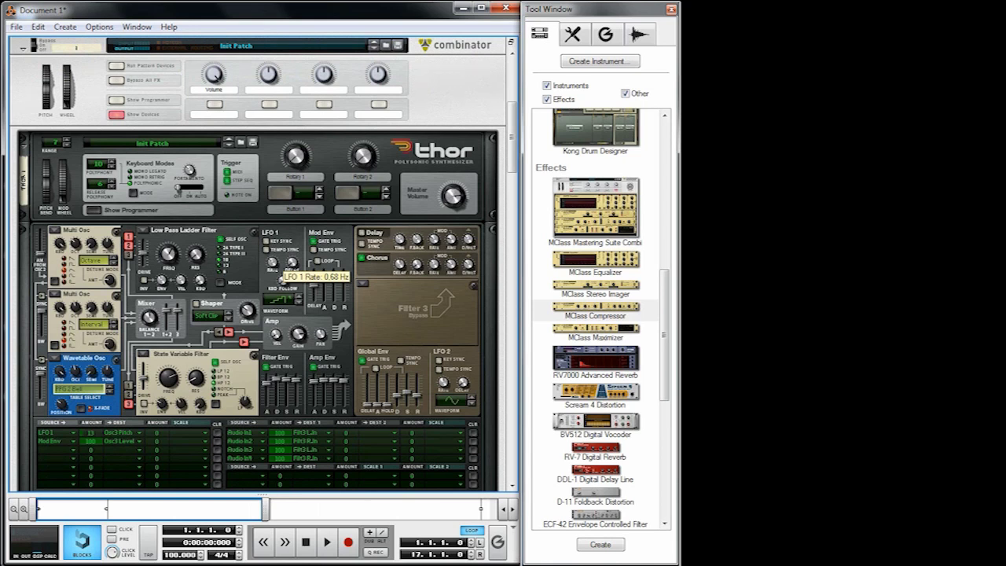
scroll(264, 265, "down", 2)
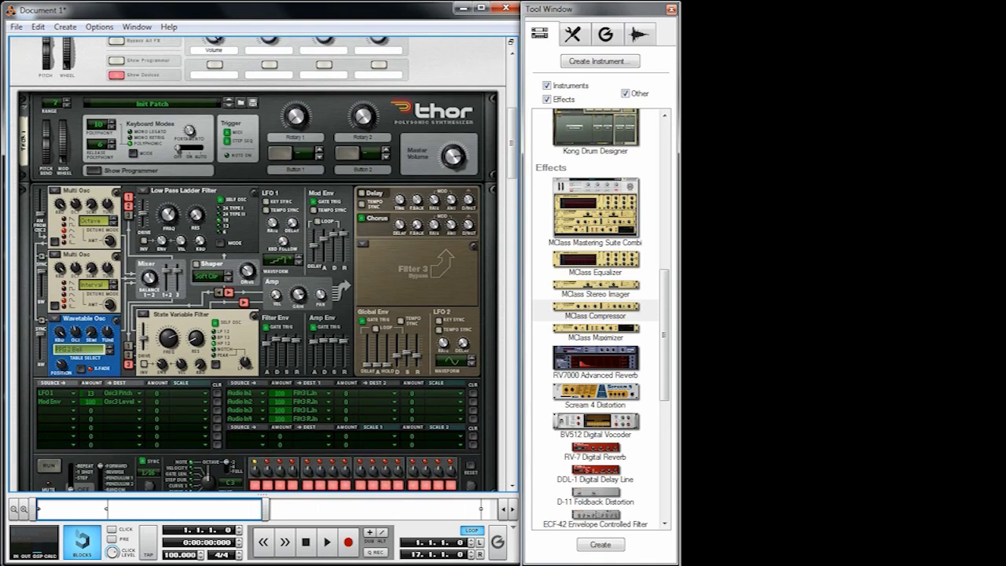